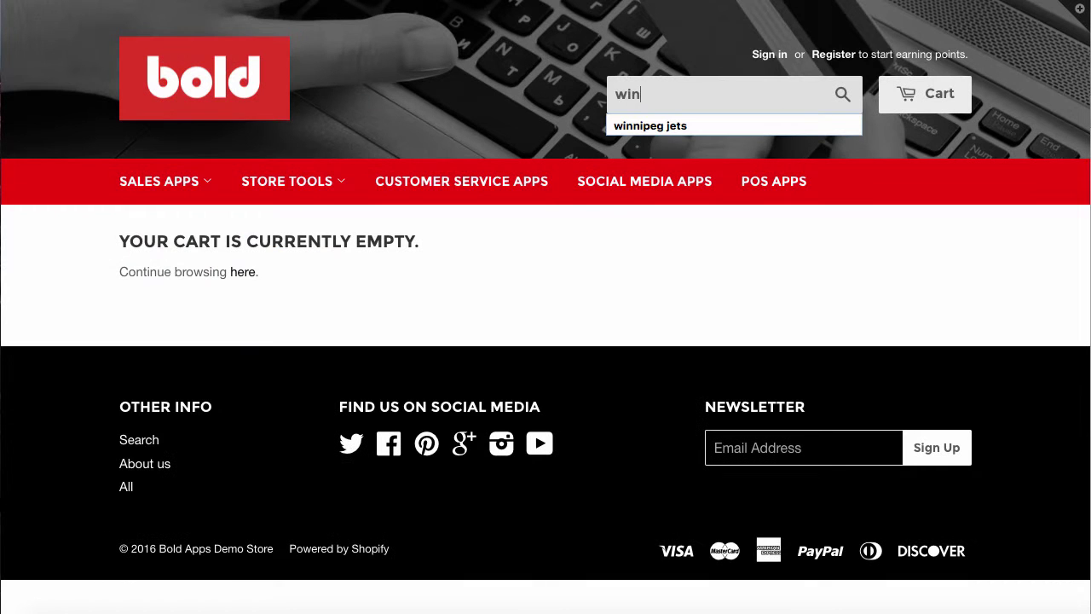
Search the store for "winnipeg jets jersey" and open the Winnipeg Jets Jersey product page.
{"action": "type", "text": "s sa"}
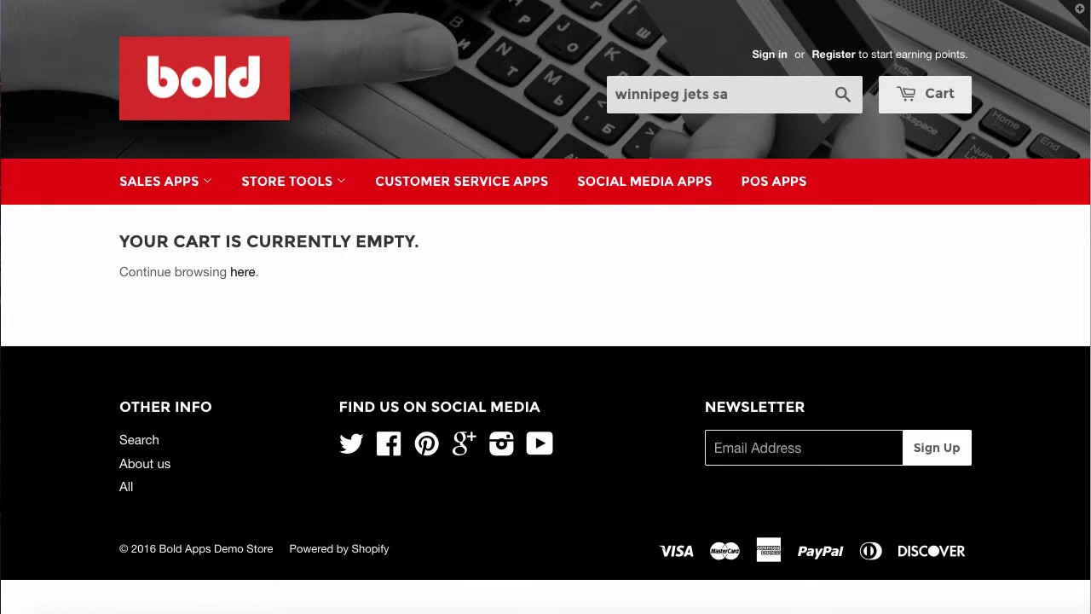
{"action": "key", "text": "BackSpace"}
{"action": "key", "text": "BackSpace"}
{"action": "type", "text": "jersey"}
{"action": "key", "text": "Return"}
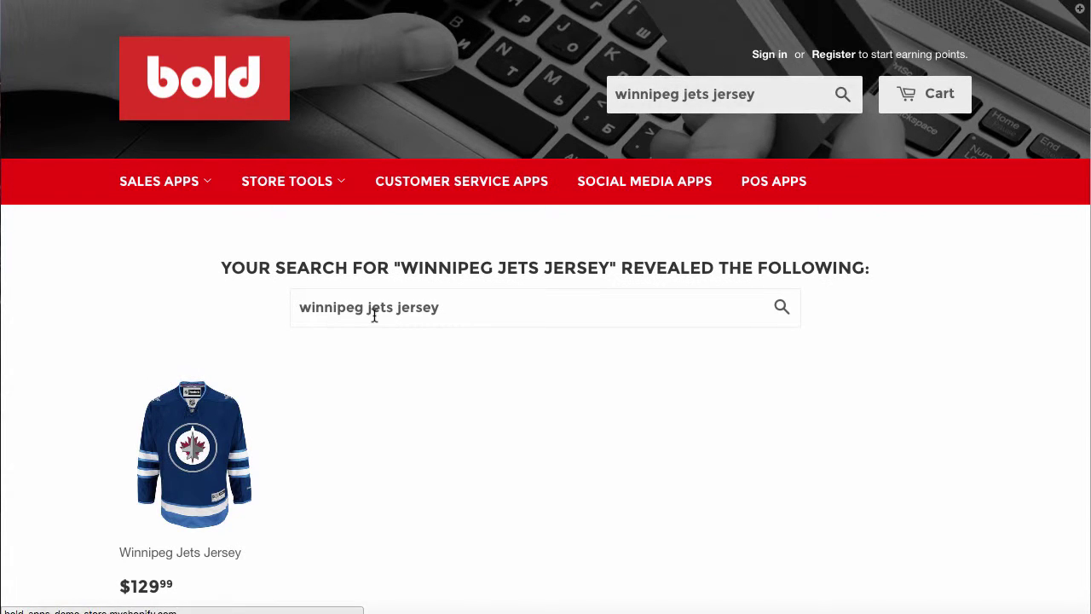
{"action": "scroll", "coordinate": [372, 313], "scroll_direction": "down", "scroll_amount": 3}
{"action": "left_click", "coordinate": [215, 299]}
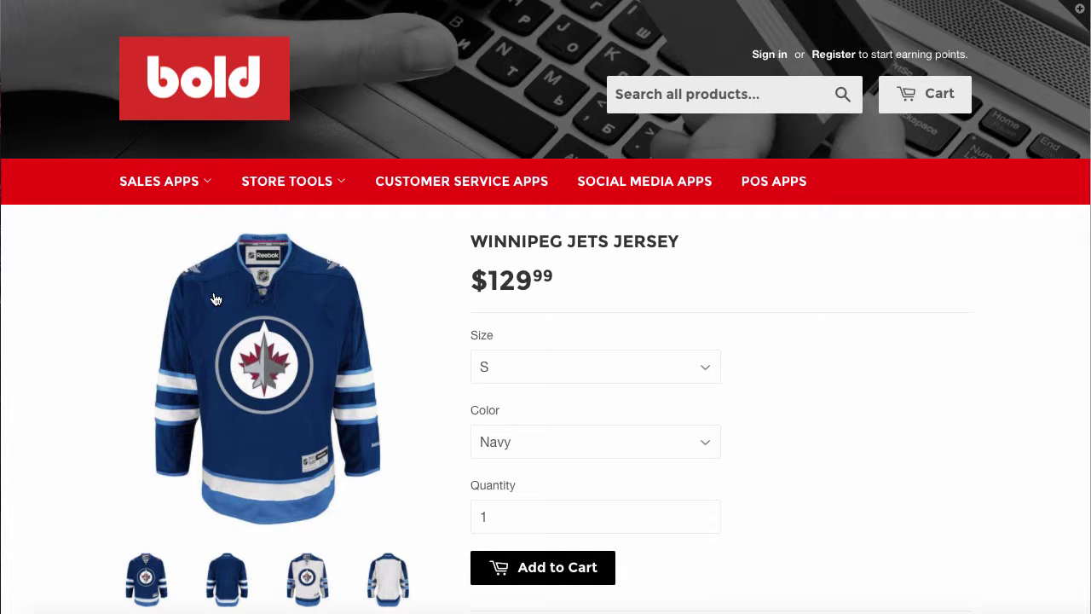
Add one Winnipeg Jets Jersey in size S, Navy, to the cart and accept the offered Winnipeg Jets Hat.
{"action": "scroll", "coordinate": [475, 405], "scroll_direction": "down", "scroll_amount": 3}
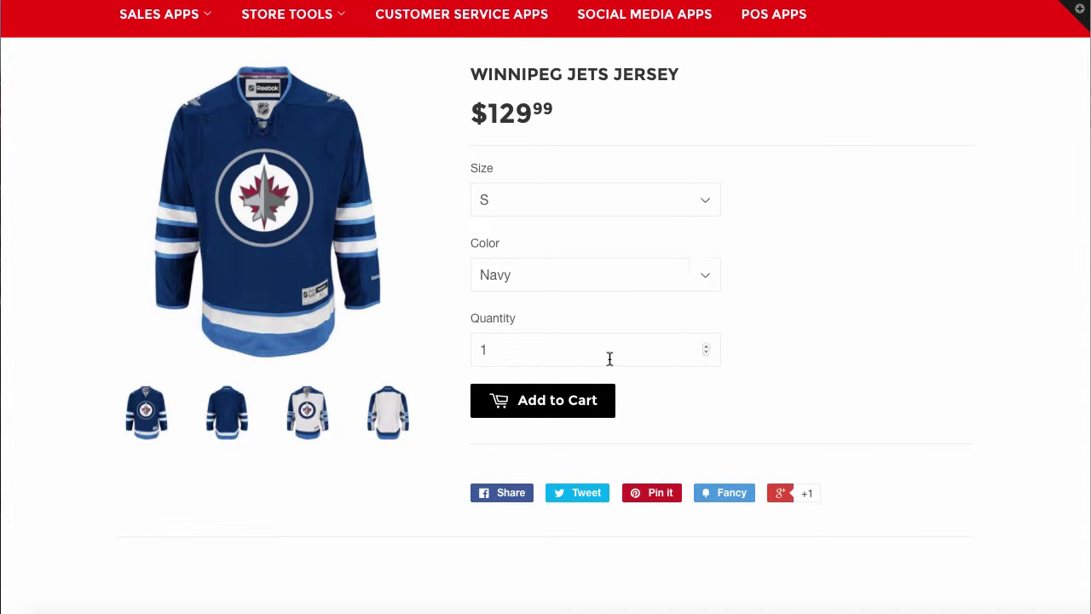
{"action": "left_click", "coordinate": [572, 413]}
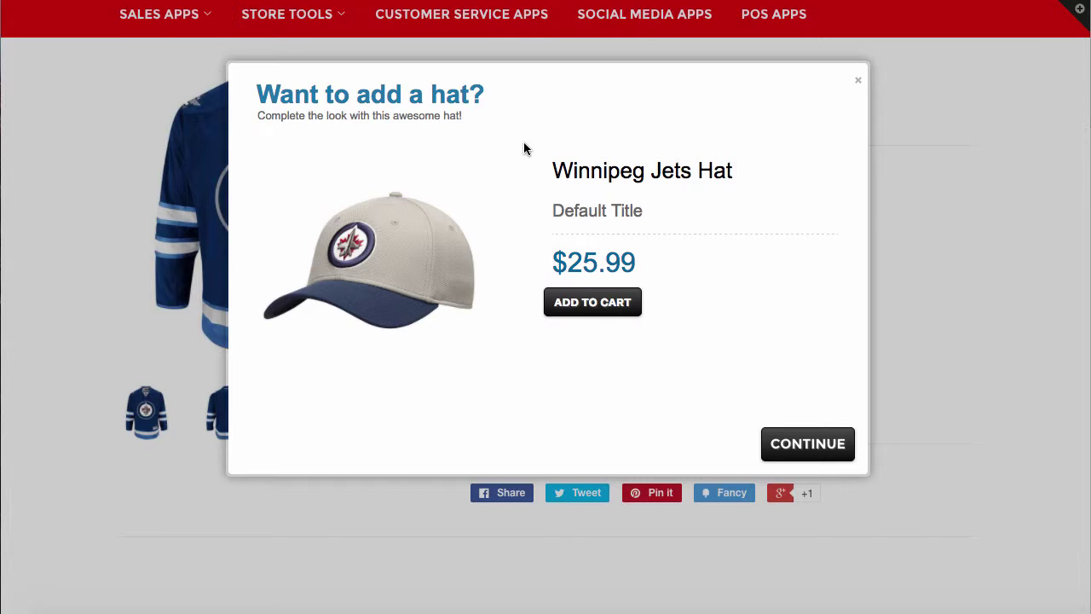
{"action": "left_click", "coordinate": [601, 304]}
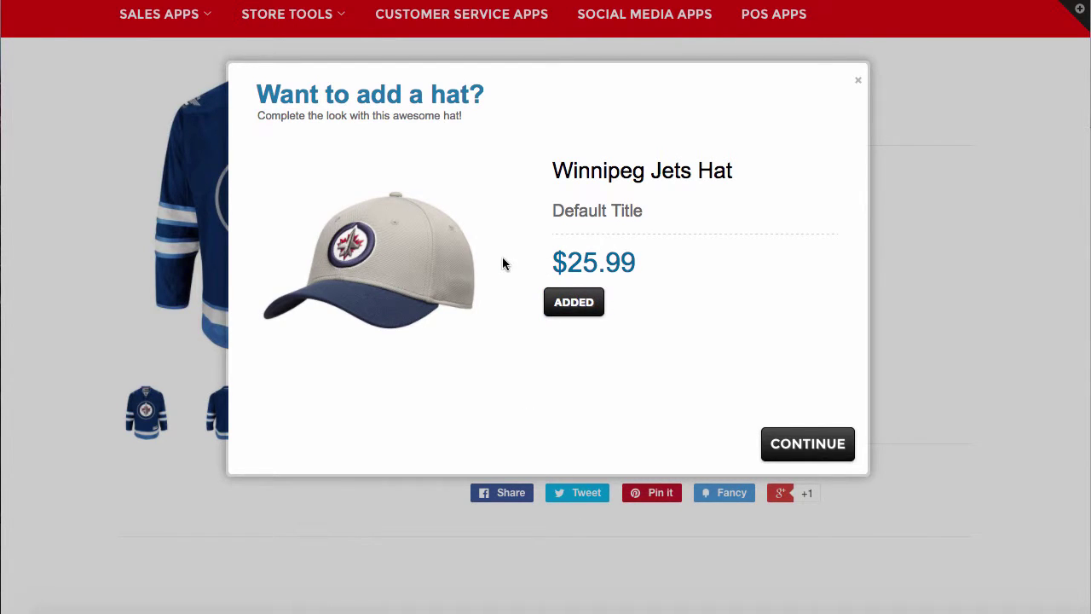
Continue from the hat offer to the shopping cart and review the items in it.
{"action": "scroll", "coordinate": [630, 301], "scroll_direction": "down", "scroll_amount": 1}
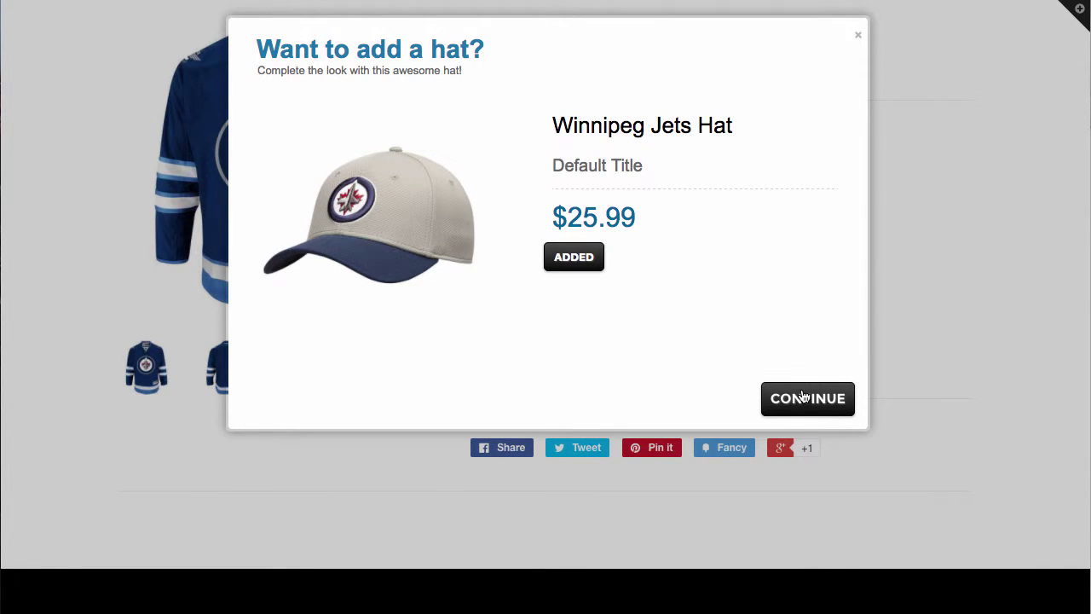
{"action": "left_click", "coordinate": [806, 399]}
{"action": "scroll", "coordinate": [503, 207], "scroll_direction": "down", "scroll_amount": 4}
{"action": "scroll", "coordinate": [503, 206], "scroll_direction": "up", "scroll_amount": 2}
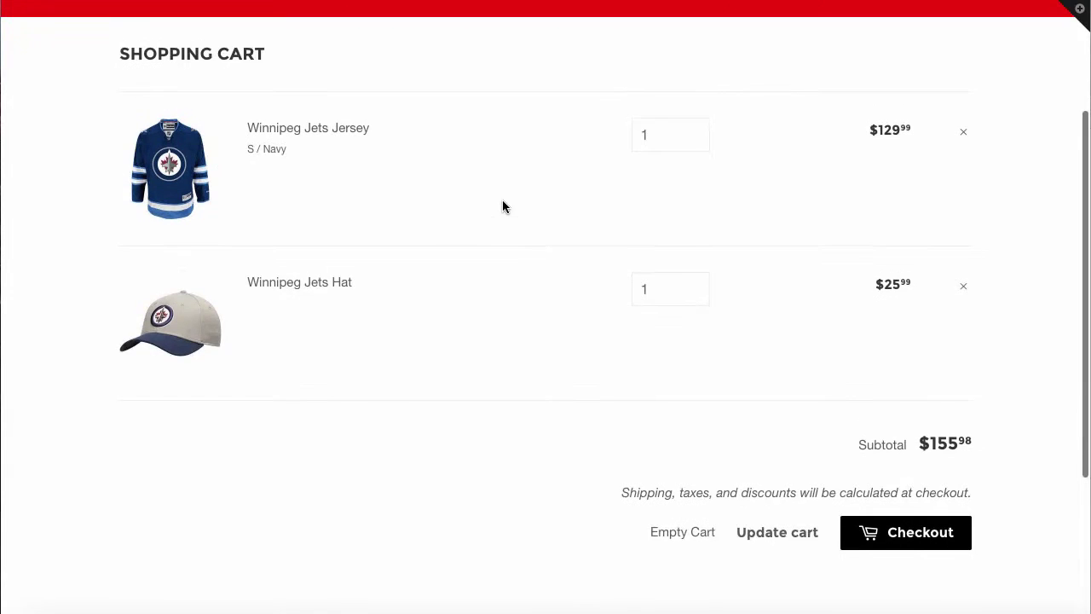
{"action": "scroll", "coordinate": [502, 204], "scroll_direction": "up", "scroll_amount": 3}
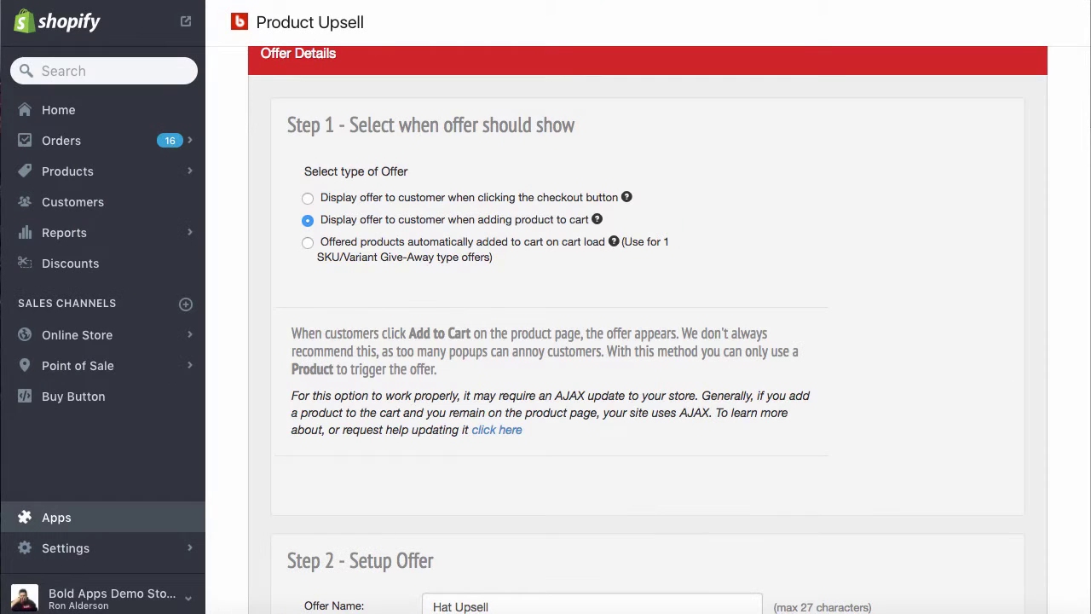
Switch to the Product Upsell app in Shopify and review the Hat Upsell offer's display type, name, title, description and upsell settings.
{"action": "scroll", "coordinate": [550, 214], "scroll_direction": "up", "scroll_amount": 3}
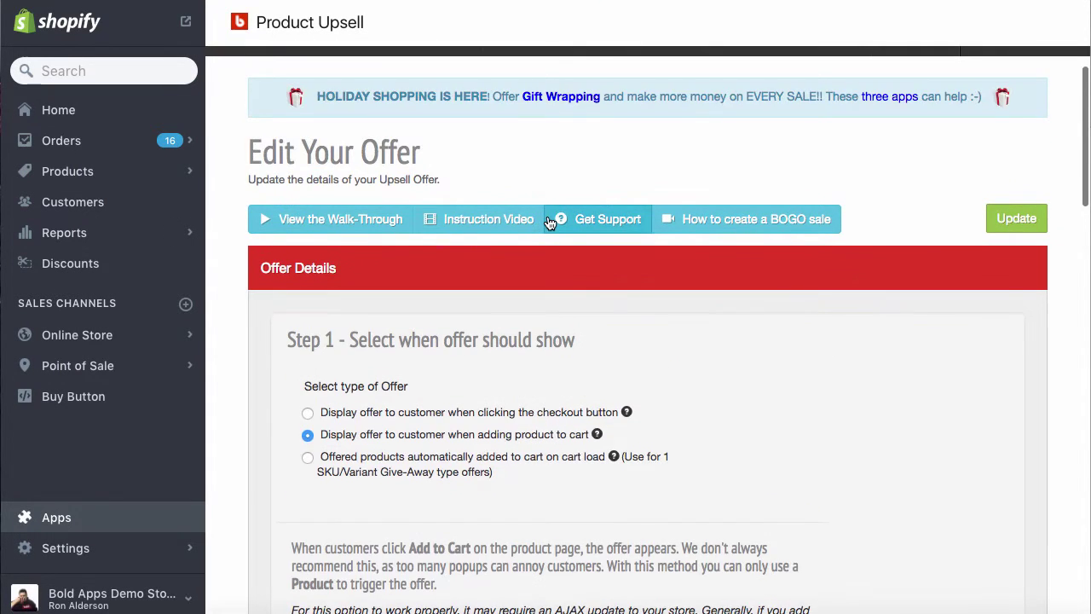
{"action": "scroll", "coordinate": [549, 222], "scroll_direction": "down", "scroll_amount": 2}
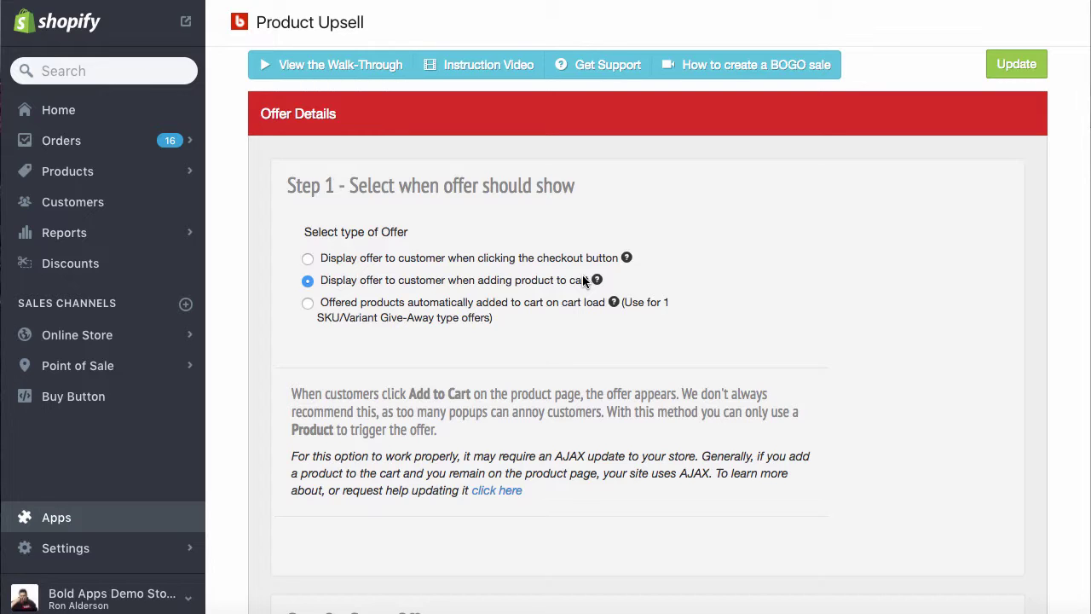
{"action": "scroll", "coordinate": [583, 276], "scroll_direction": "down", "scroll_amount": 2}
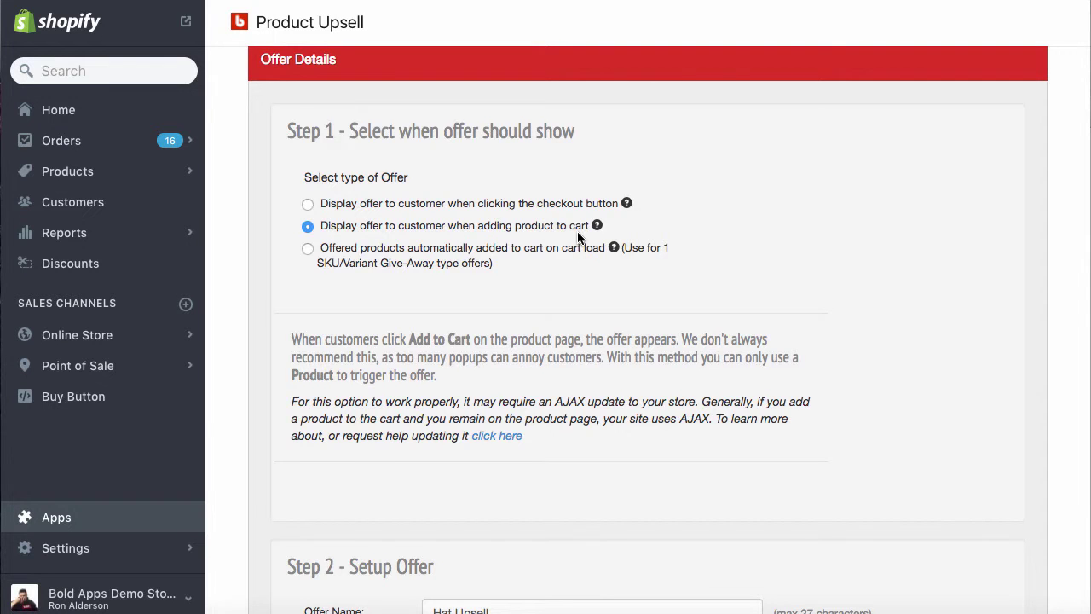
{"action": "scroll", "coordinate": [577, 231], "scroll_direction": "down", "scroll_amount": 6}
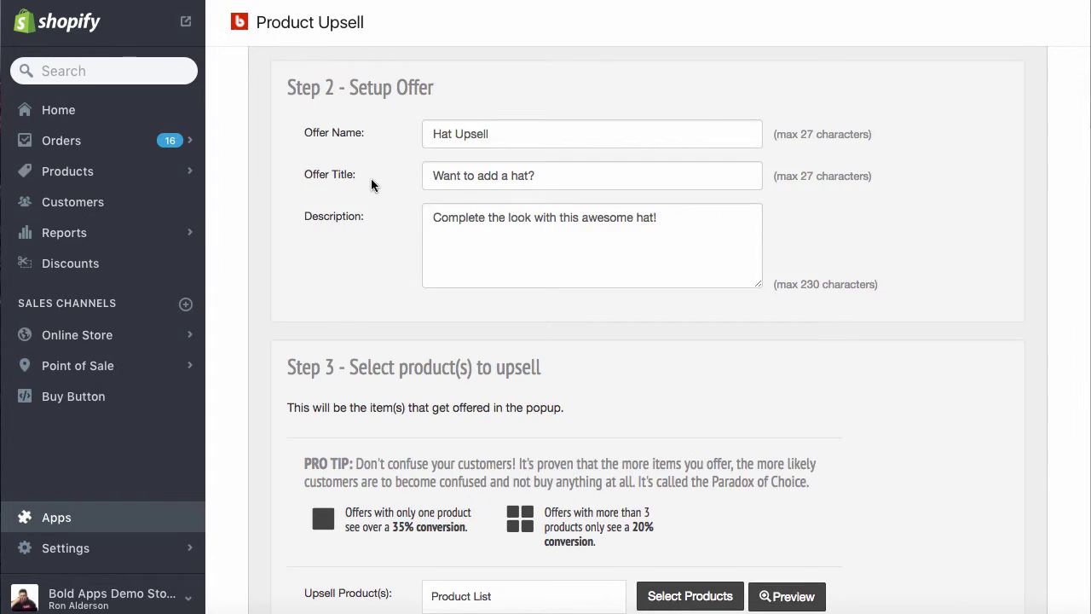
{"action": "scroll", "coordinate": [371, 185], "scroll_direction": "down", "scroll_amount": 2}
{"action": "scroll", "coordinate": [372, 185], "scroll_direction": "down", "scroll_amount": 1}
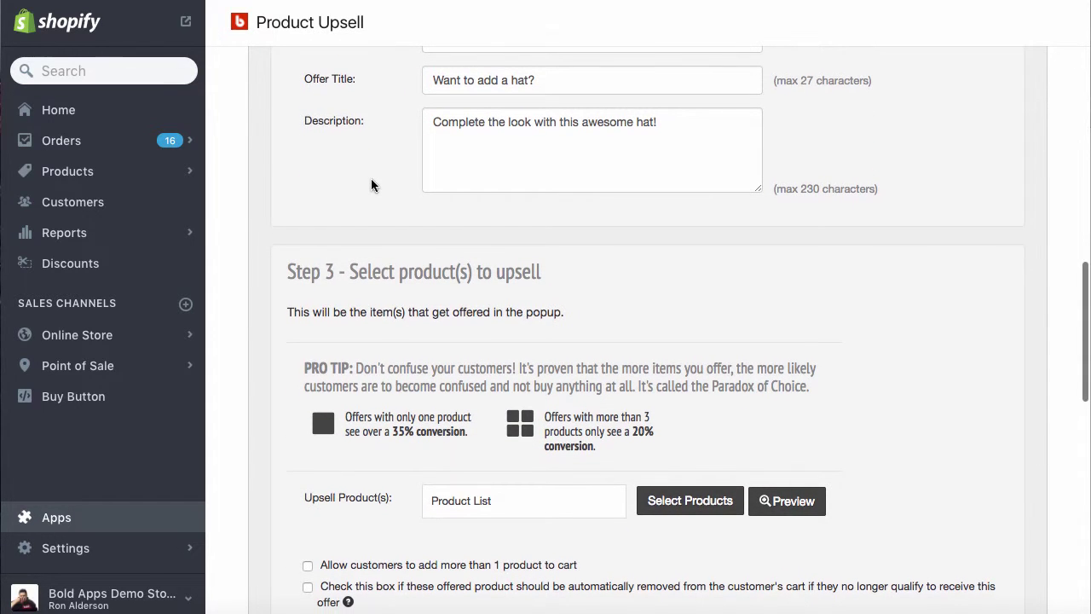
{"action": "scroll", "coordinate": [372, 185], "scroll_direction": "down", "scroll_amount": 1}
{"action": "scroll", "coordinate": [372, 185], "scroll_direction": "up", "scroll_amount": 1}
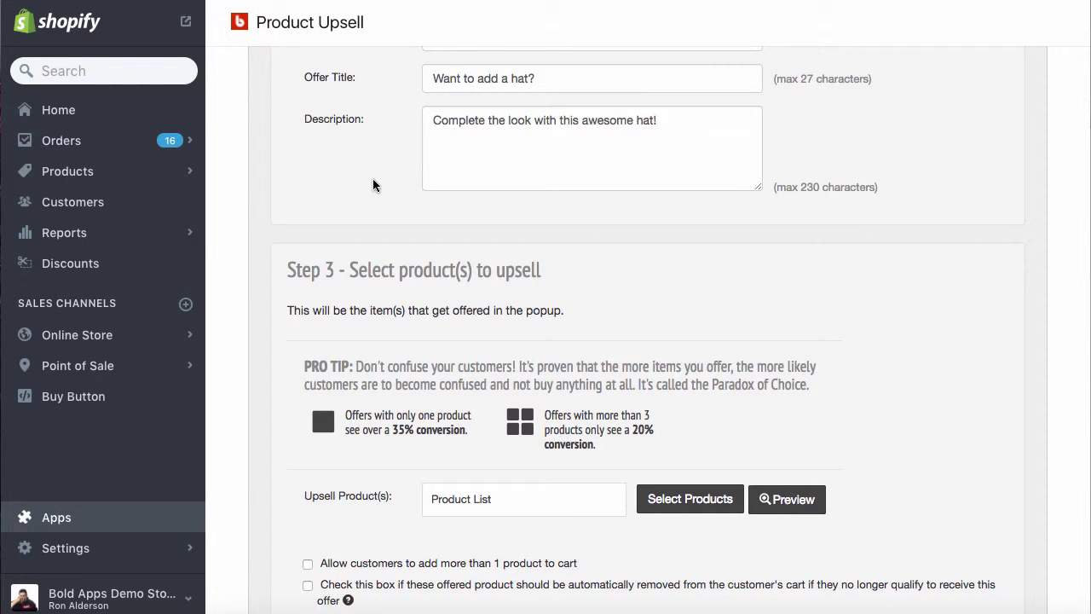
{"action": "scroll", "coordinate": [551, 137], "scroll_direction": "down", "scroll_amount": 3}
{"action": "scroll", "coordinate": [551, 136], "scroll_direction": "up", "scroll_amount": 2}
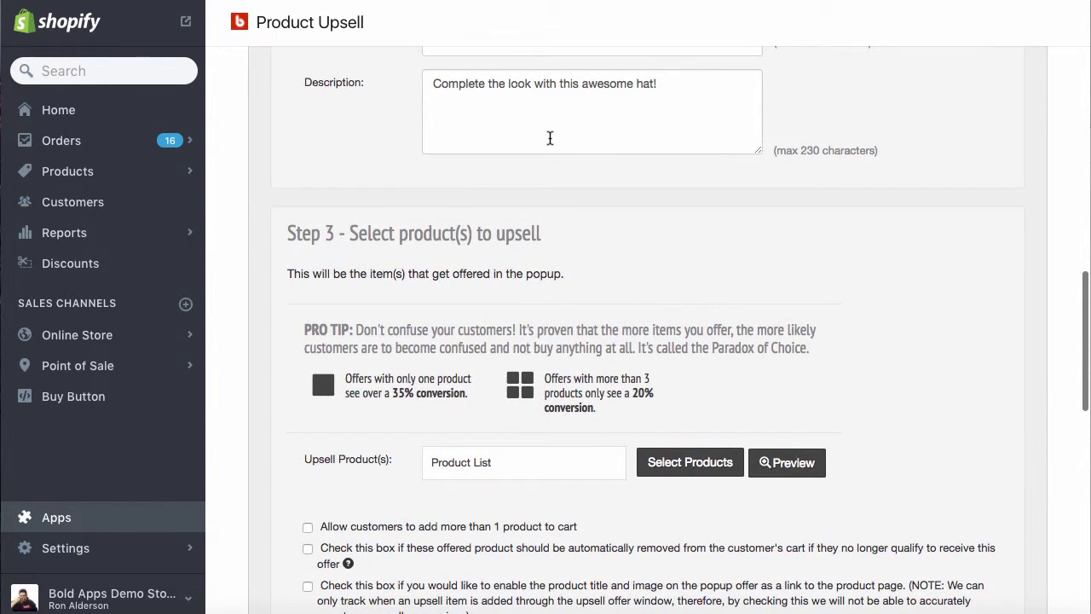
{"action": "scroll", "coordinate": [549, 138], "scroll_direction": "down", "scroll_amount": 1}
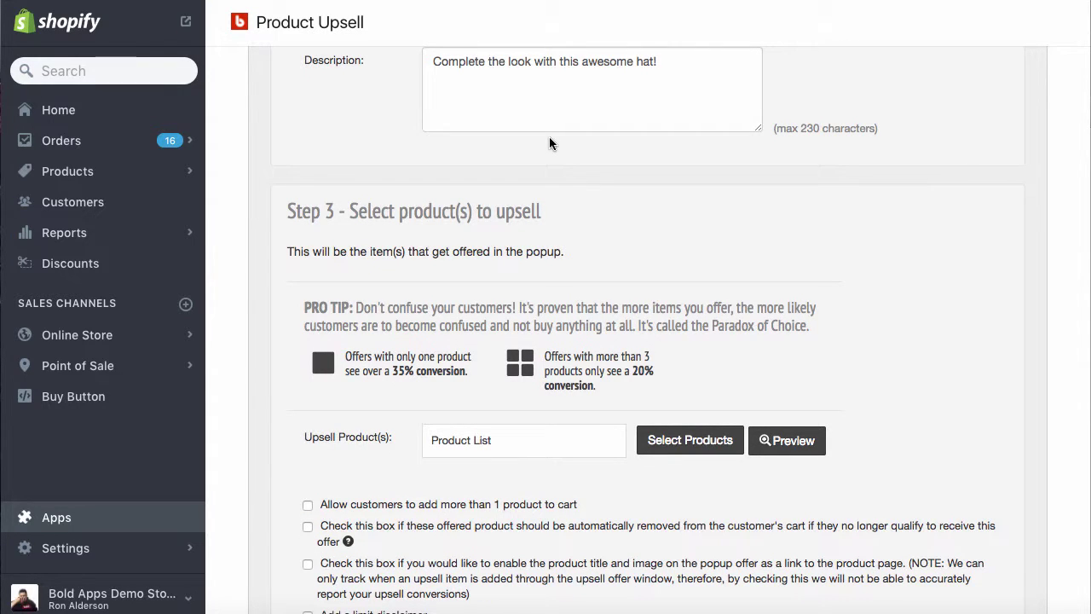
{"action": "scroll", "coordinate": [550, 143], "scroll_direction": "up", "scroll_amount": 2}
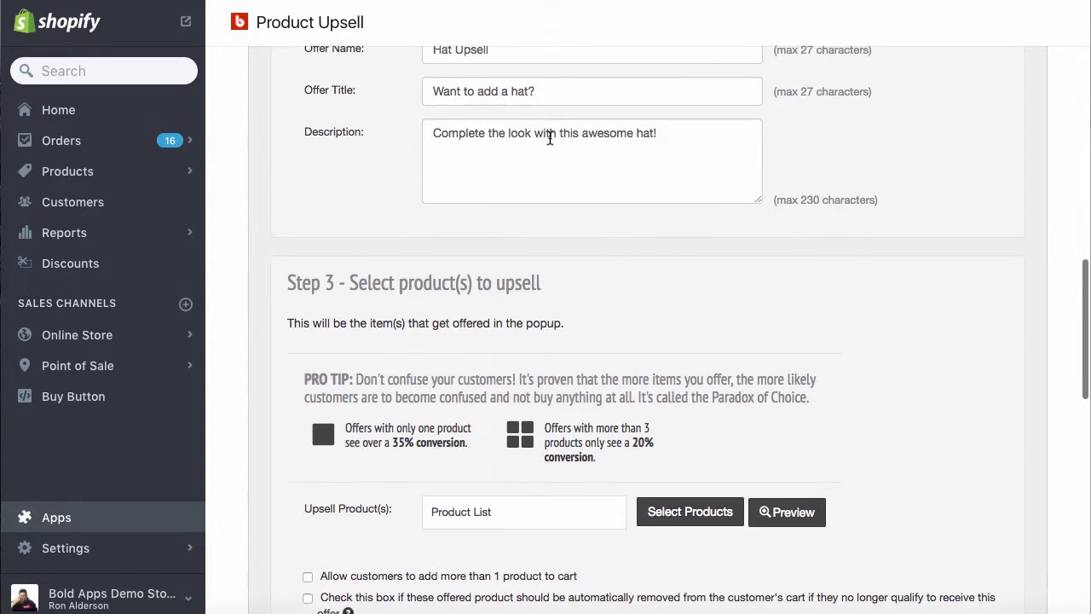
{"action": "scroll", "coordinate": [550, 138], "scroll_direction": "down", "scroll_amount": 1}
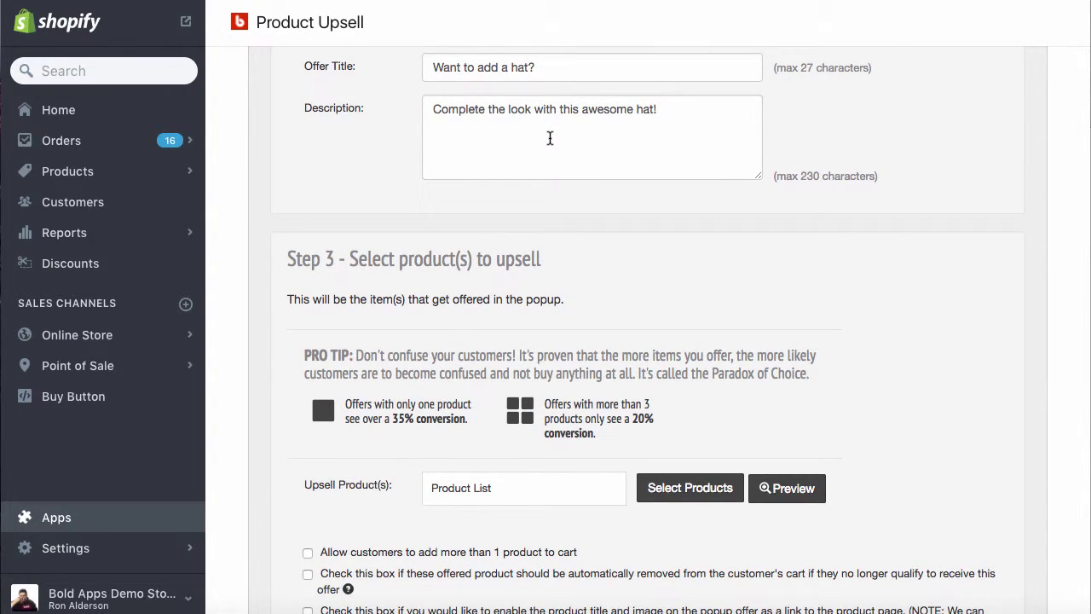
{"action": "scroll", "coordinate": [549, 138], "scroll_direction": "down", "scroll_amount": 1}
{"action": "scroll", "coordinate": [550, 139], "scroll_direction": "down", "scroll_amount": 5}
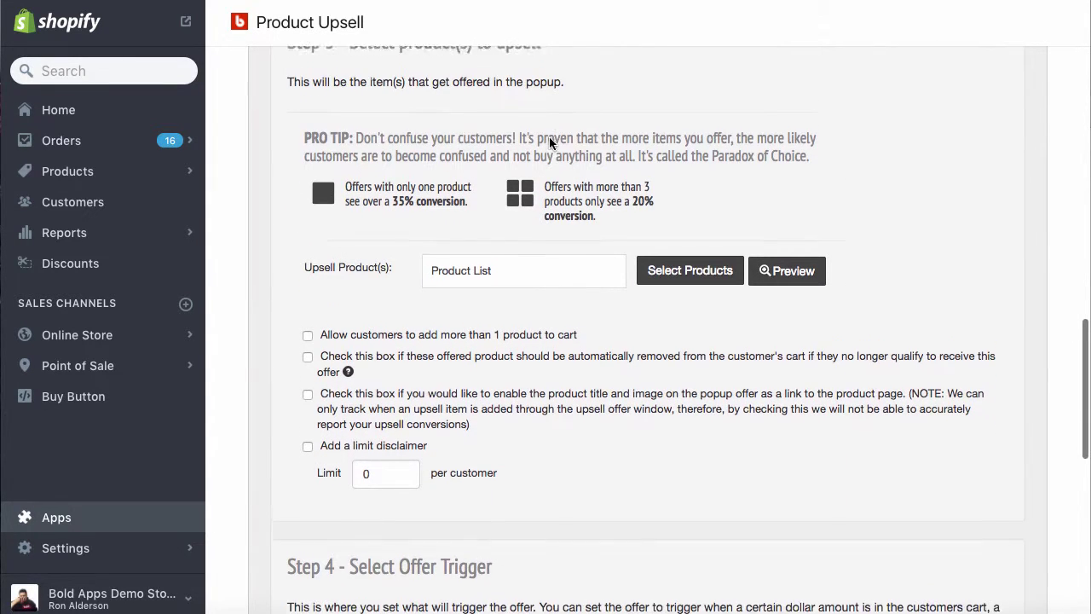
Check which products are selected for upselling in Step 3 of the offer, and close the product selection.
{"action": "scroll", "coordinate": [550, 140], "scroll_direction": "up", "scroll_amount": 1}
{"action": "left_click", "coordinate": [686, 297]}
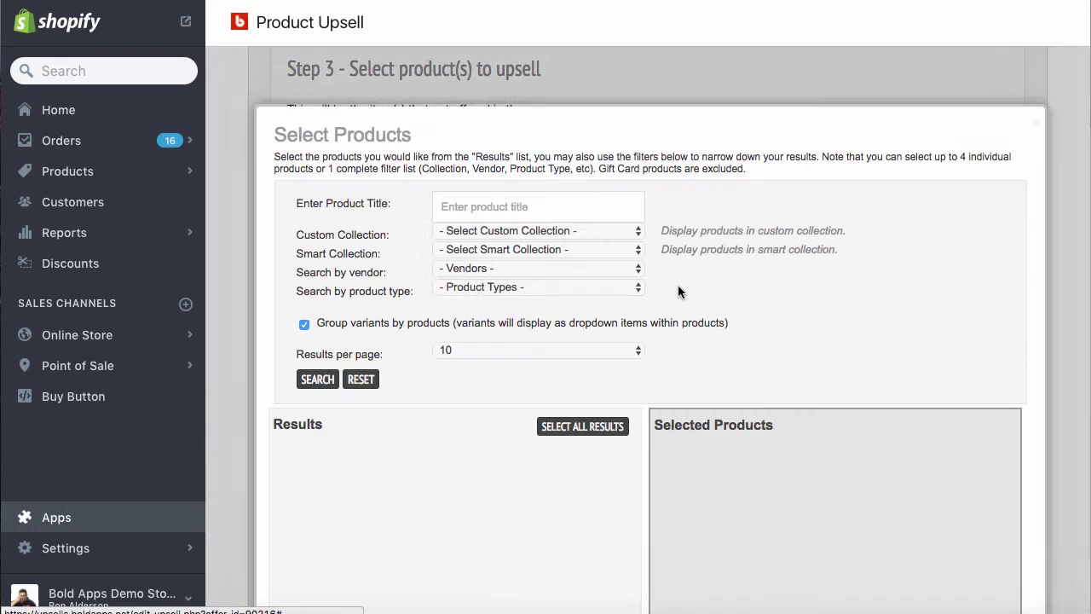
{"action": "scroll", "coordinate": [697, 327], "scroll_direction": "down", "scroll_amount": 2}
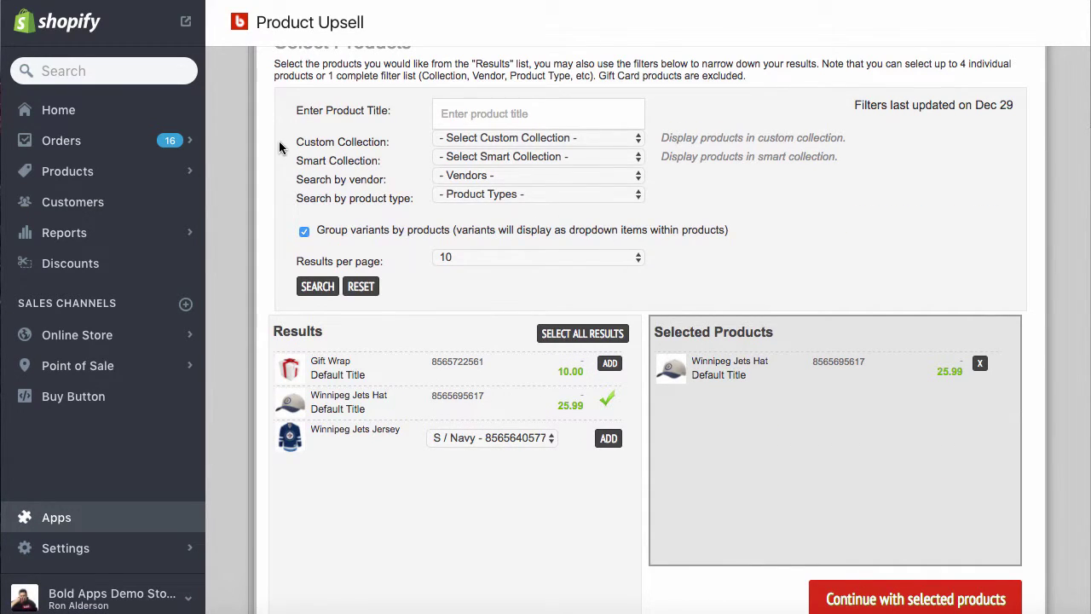
{"action": "left_click", "coordinate": [239, 174]}
{"action": "scroll", "coordinate": [239, 179], "scroll_direction": "up", "scroll_amount": 1}
{"action": "scroll", "coordinate": [239, 180], "scroll_direction": "up", "scroll_amount": 1}
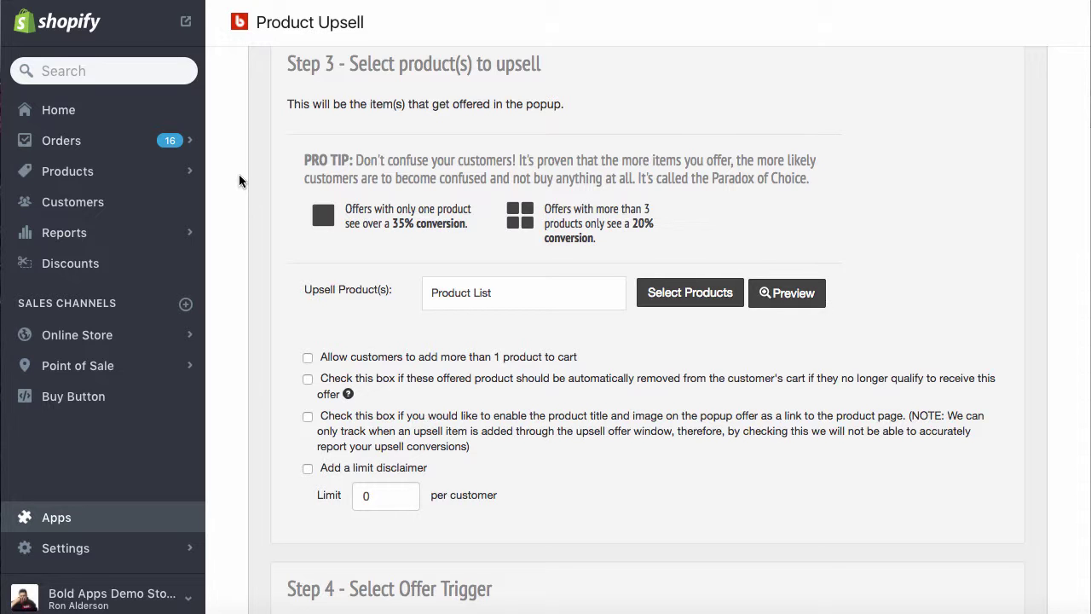
Review the customer limit and cart options in Step 3 and the trigger options in Step 4 of the offer.
{"action": "scroll", "coordinate": [240, 177], "scroll_direction": "down", "scroll_amount": 2}
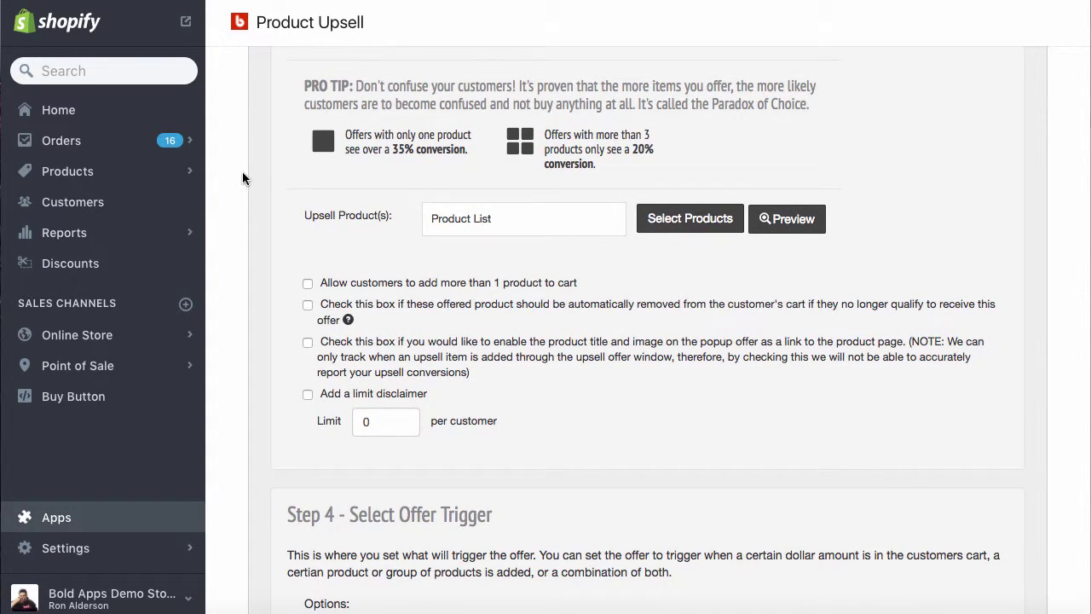
{"action": "scroll", "coordinate": [243, 177], "scroll_direction": "down", "scroll_amount": 3}
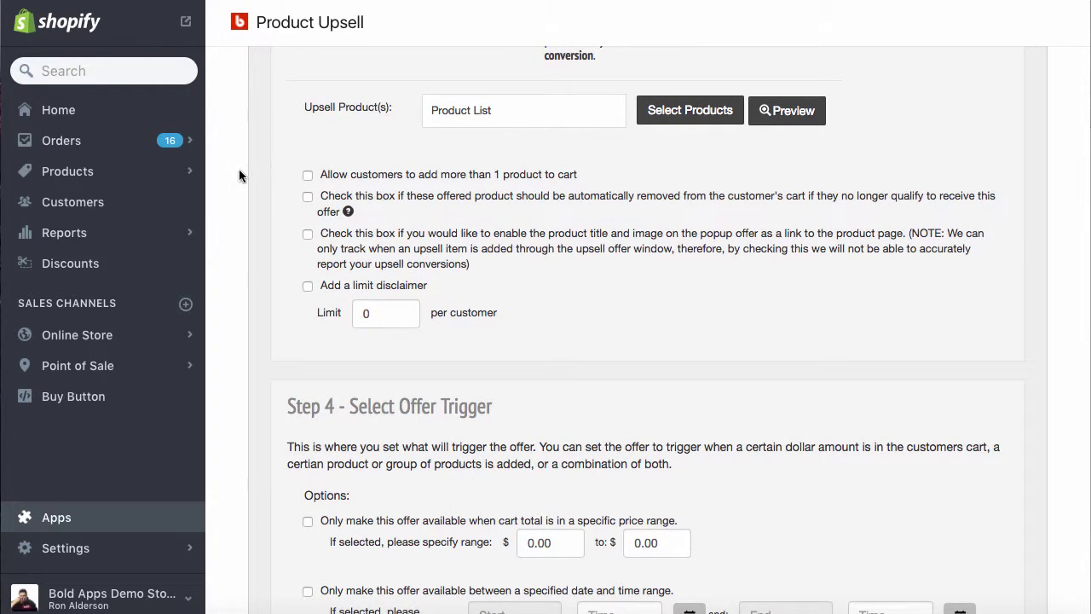
{"action": "scroll", "coordinate": [242, 177], "scroll_direction": "up", "scroll_amount": 4}
{"action": "scroll", "coordinate": [239, 176], "scroll_direction": "up", "scroll_amount": 1}
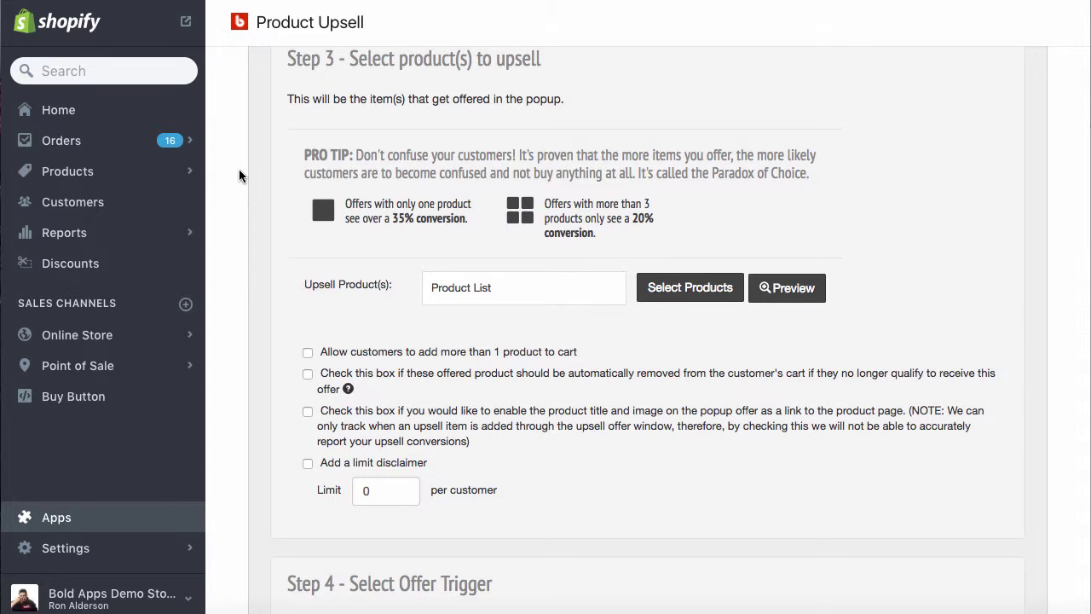
{"action": "scroll", "coordinate": [240, 176], "scroll_direction": "down", "scroll_amount": 9}
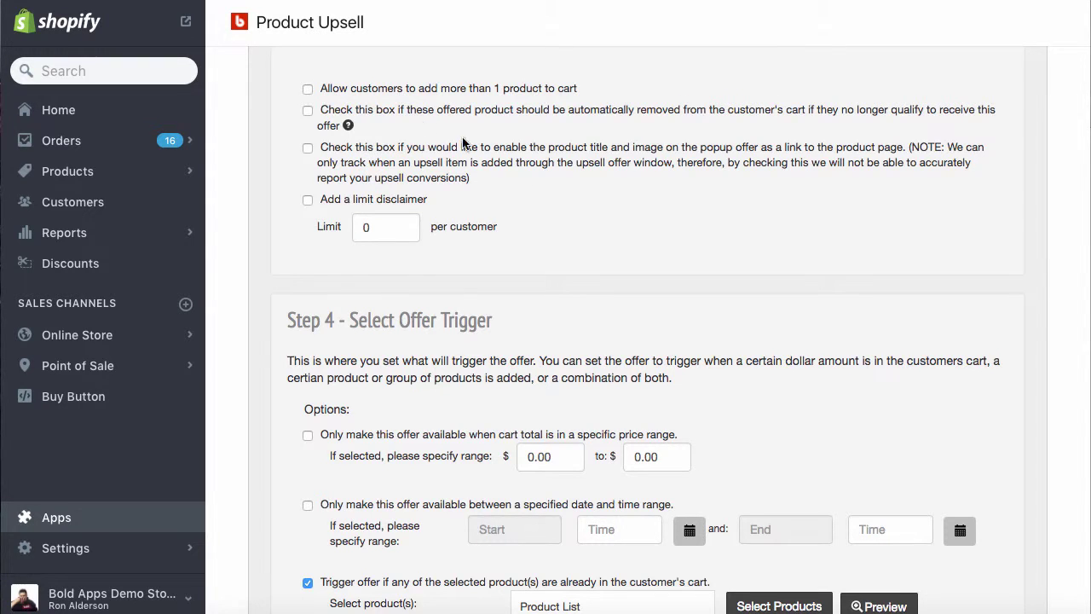
{"action": "scroll", "coordinate": [543, 200], "scroll_direction": "down", "scroll_amount": 1}
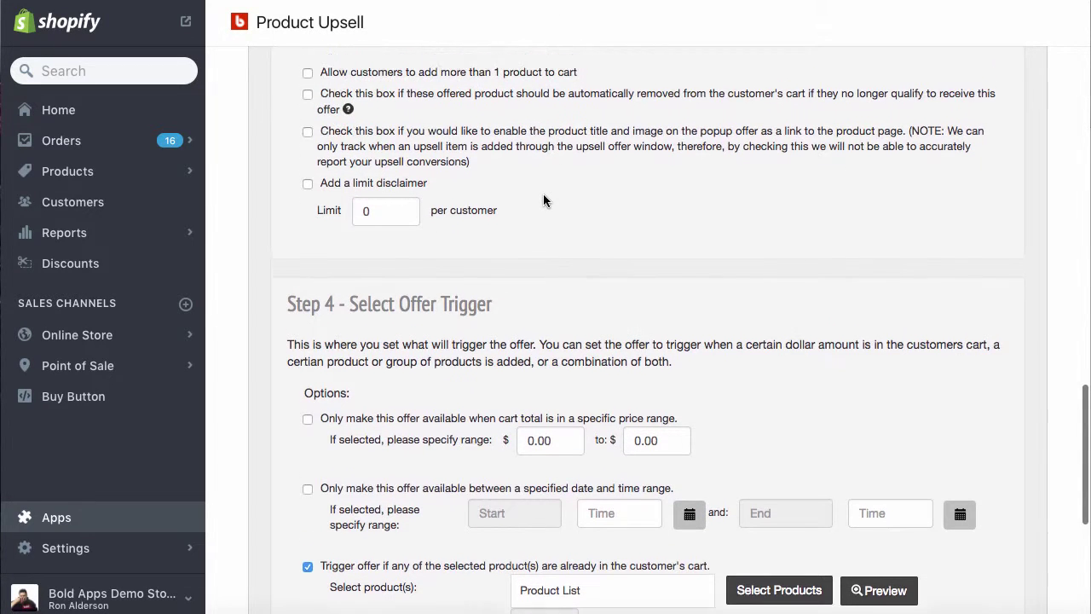
{"action": "scroll", "coordinate": [544, 200], "scroll_direction": "up", "scroll_amount": 5}
{"action": "scroll", "coordinate": [543, 200], "scroll_direction": "down", "scroll_amount": 10}
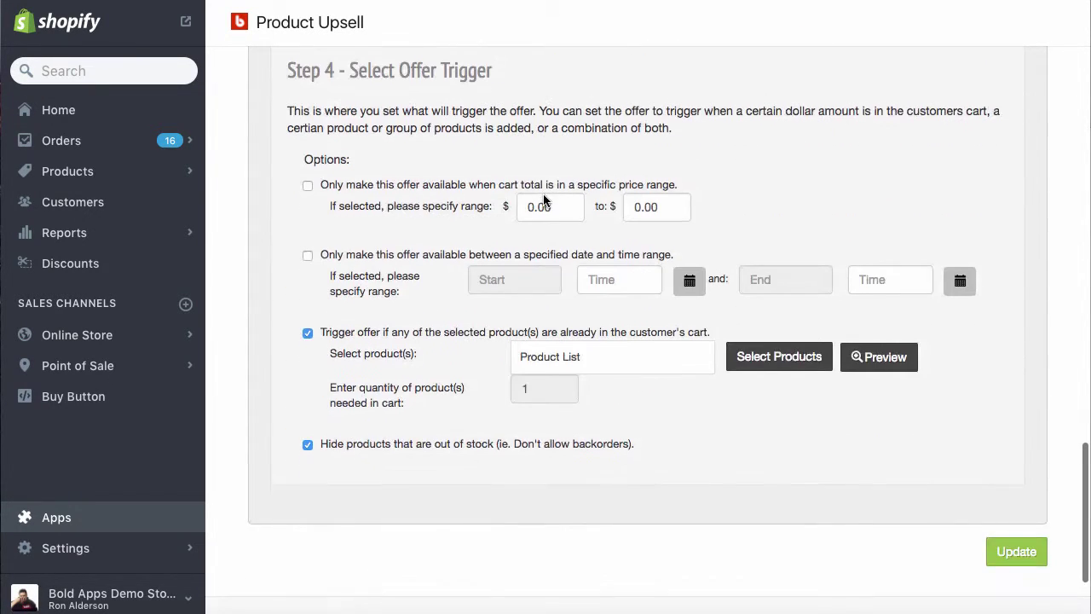
{"action": "scroll", "coordinate": [544, 198], "scroll_direction": "down", "scroll_amount": 1}
{"action": "scroll", "coordinate": [544, 199], "scroll_direction": "up", "scroll_amount": 4}
{"action": "scroll", "coordinate": [544, 199], "scroll_direction": "down", "scroll_amount": 3}
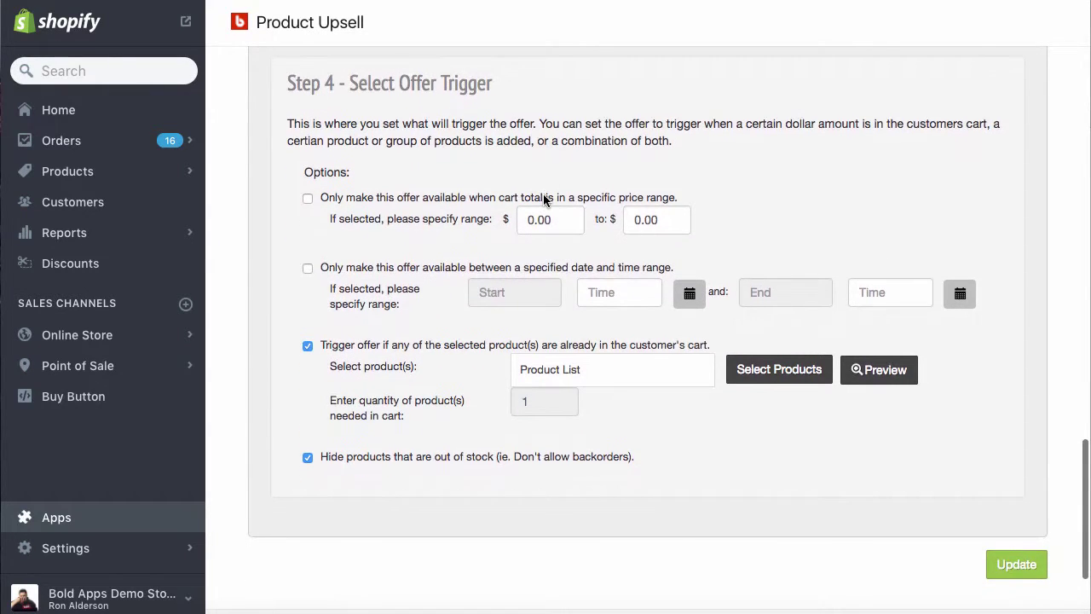
Confirm the Winnipeg Jets Jersey as the offer's trigger product in Step 4 and update the offer.
{"action": "left_click", "coordinate": [736, 369]}
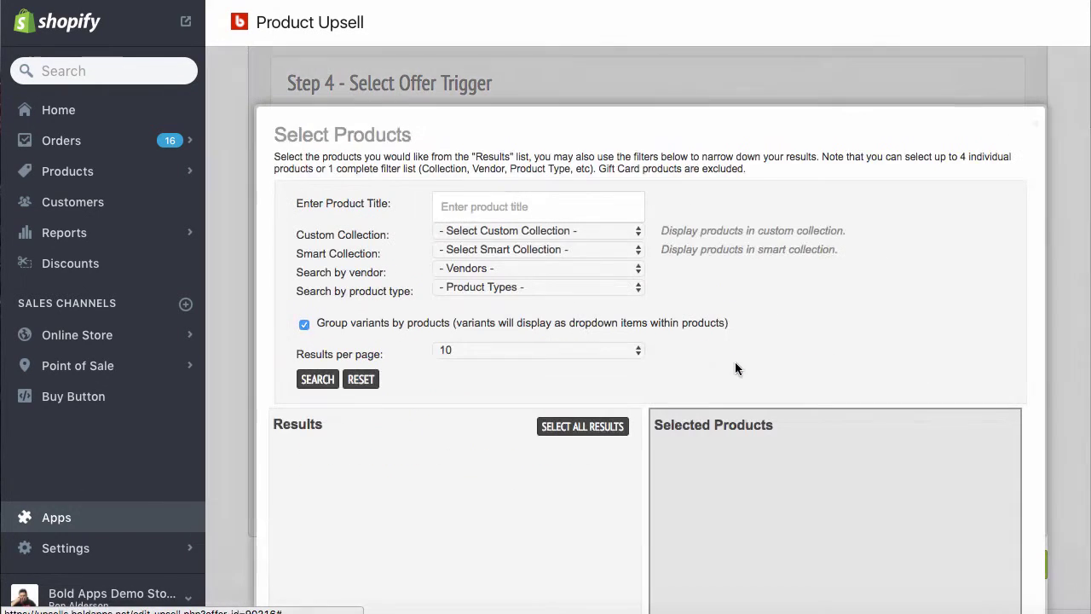
{"action": "scroll", "coordinate": [853, 415], "scroll_direction": "down", "scroll_amount": 3}
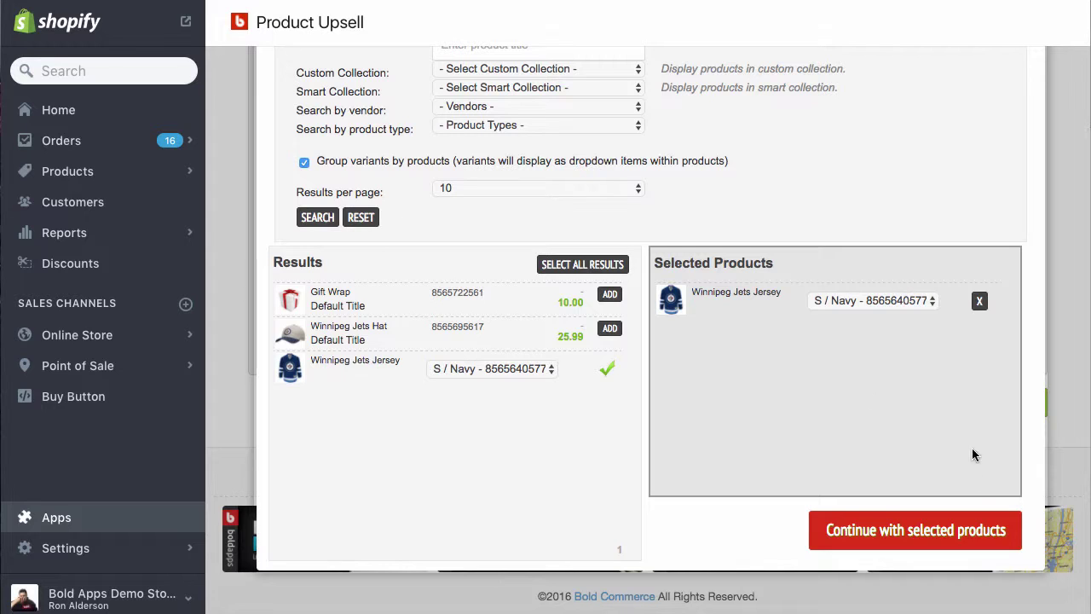
{"action": "left_click", "coordinate": [914, 529]}
{"action": "left_click", "coordinate": [1013, 403]}
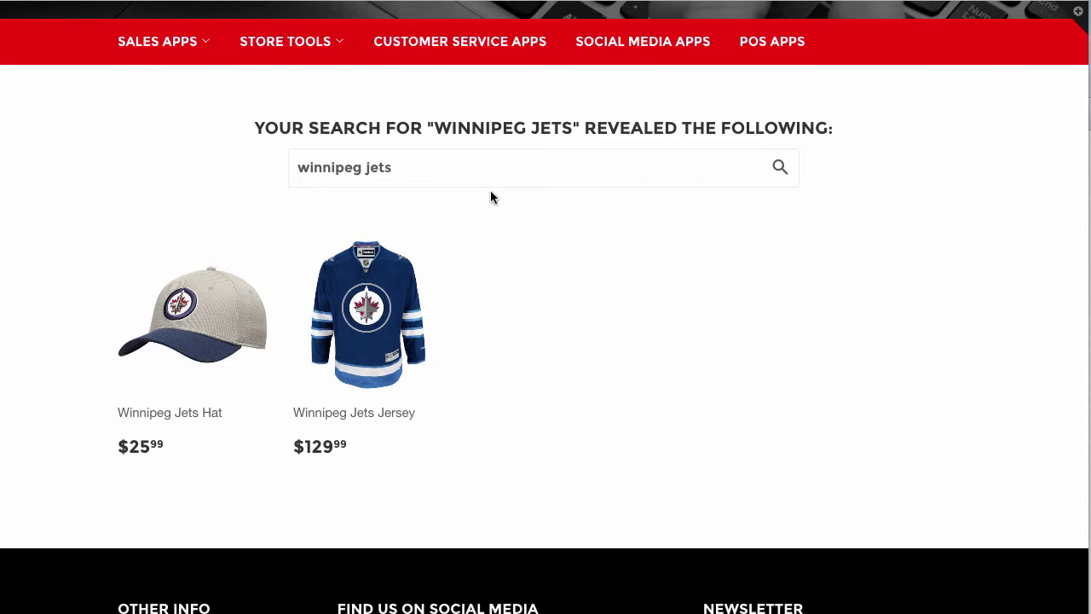
Switch to the storefront's "winnipeg jets" search results and open the Winnipeg Jets Jersey product page.
{"action": "scroll", "coordinate": [490, 190], "scroll_direction": "down", "scroll_amount": 4}
{"action": "scroll", "coordinate": [467, 179], "scroll_direction": "up", "scroll_amount": 2}
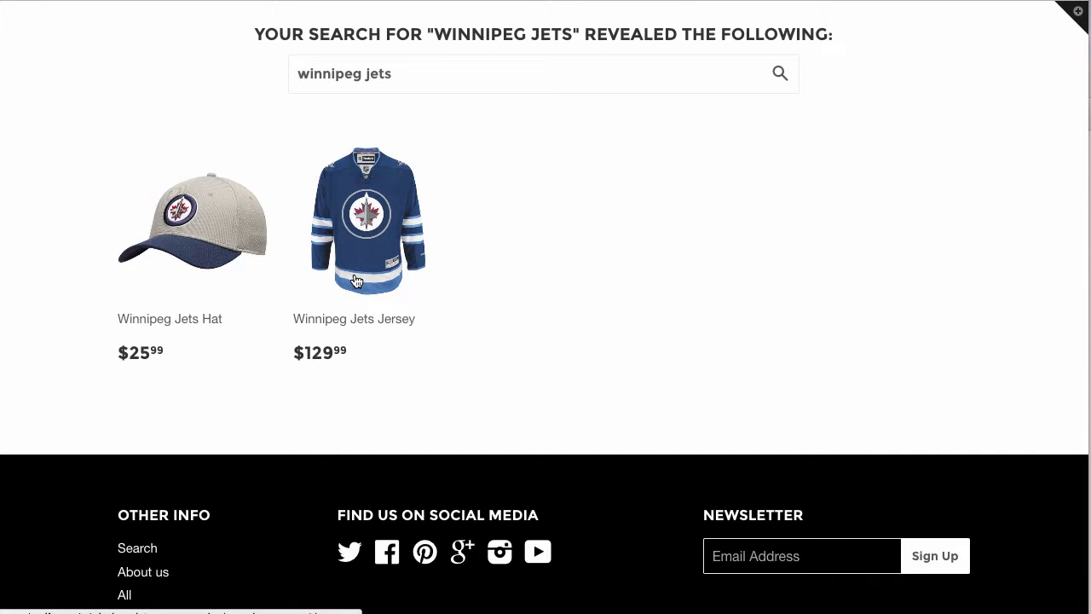
{"action": "left_click", "coordinate": [388, 243]}
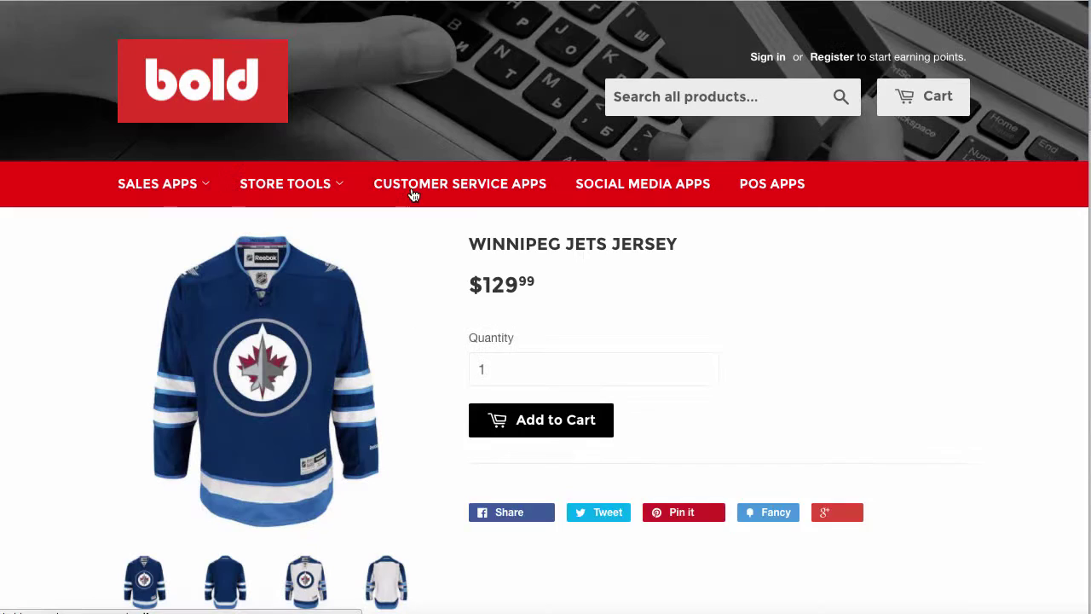
Check the Winnipeg Jets Jersey's price and add one jersey in size S and color Navy to the cart.
{"action": "scroll", "coordinate": [453, 214], "scroll_direction": "down", "scroll_amount": 2}
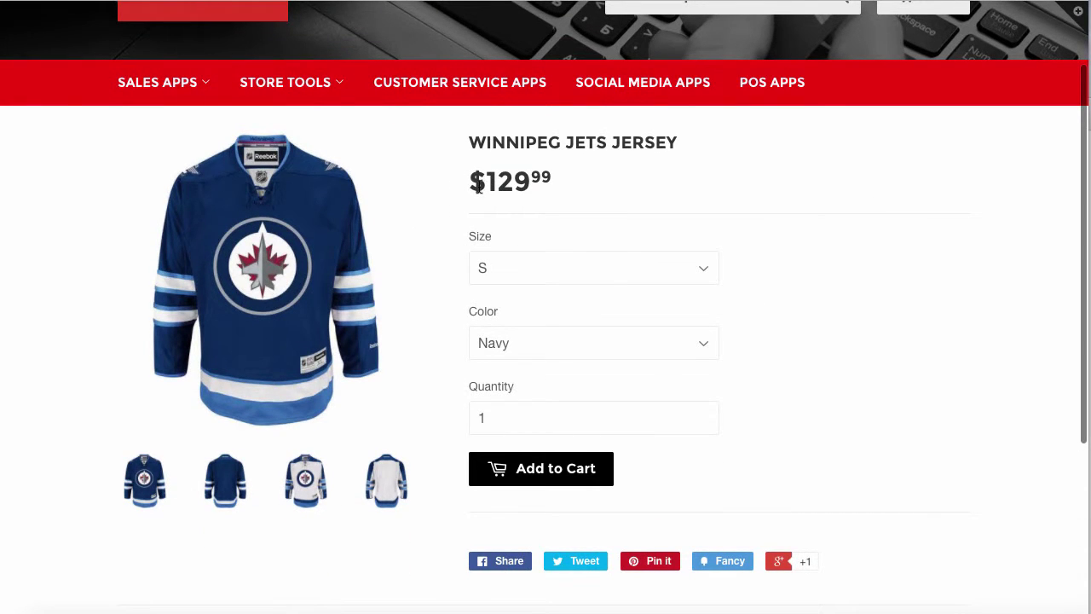
{"action": "left_click_drag", "start_coordinate": [483, 186], "coordinate": [565, 187]}
{"action": "left_click", "coordinate": [566, 187]}
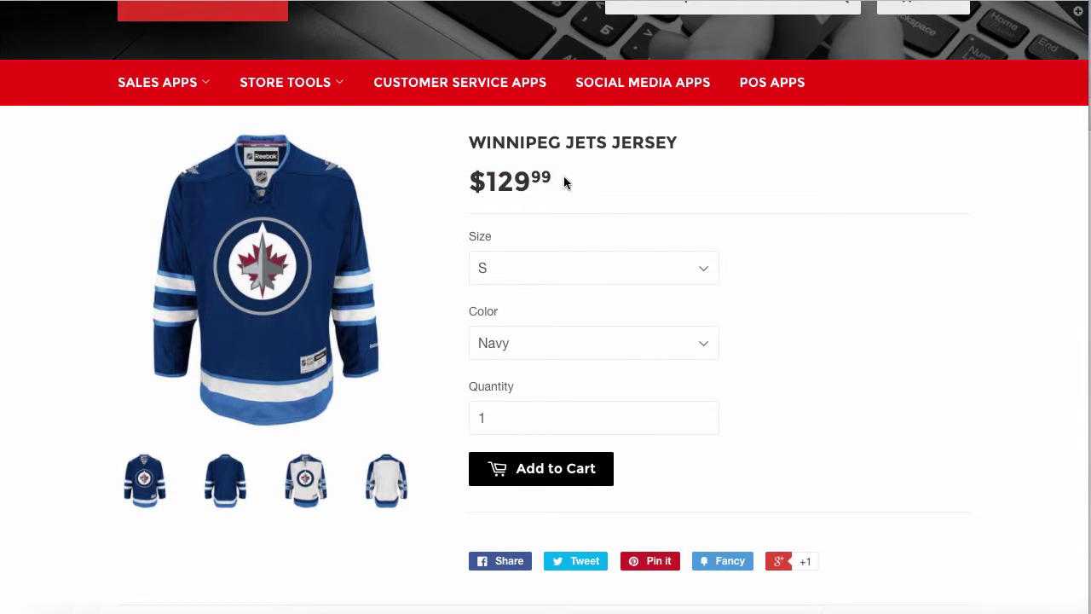
{"action": "left_click_drag", "start_coordinate": [445, 205], "coordinate": [458, 175]}
{"action": "left_click", "coordinate": [476, 174]}
{"action": "scroll", "coordinate": [490, 168], "scroll_direction": "down", "scroll_amount": 1}
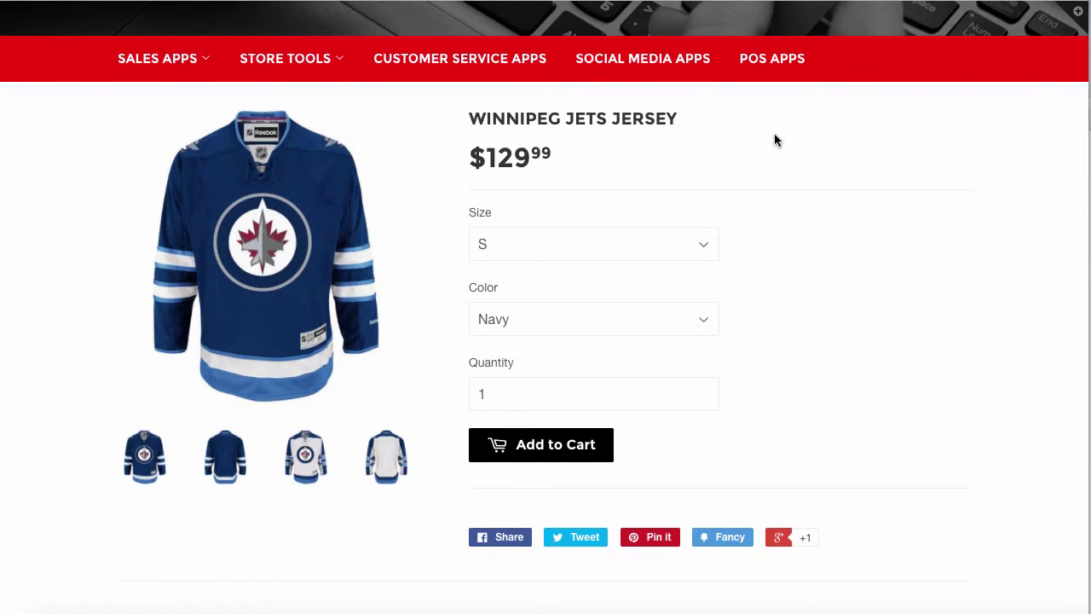
{"action": "scroll", "coordinate": [767, 156], "scroll_direction": "down", "scroll_amount": 2}
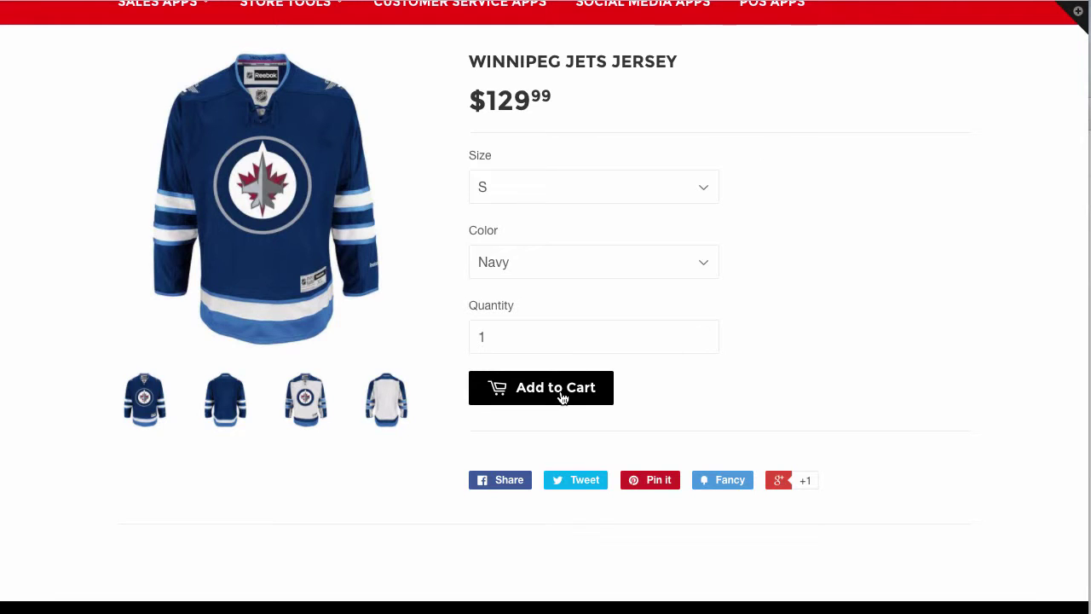
{"action": "left_click", "coordinate": [562, 389]}
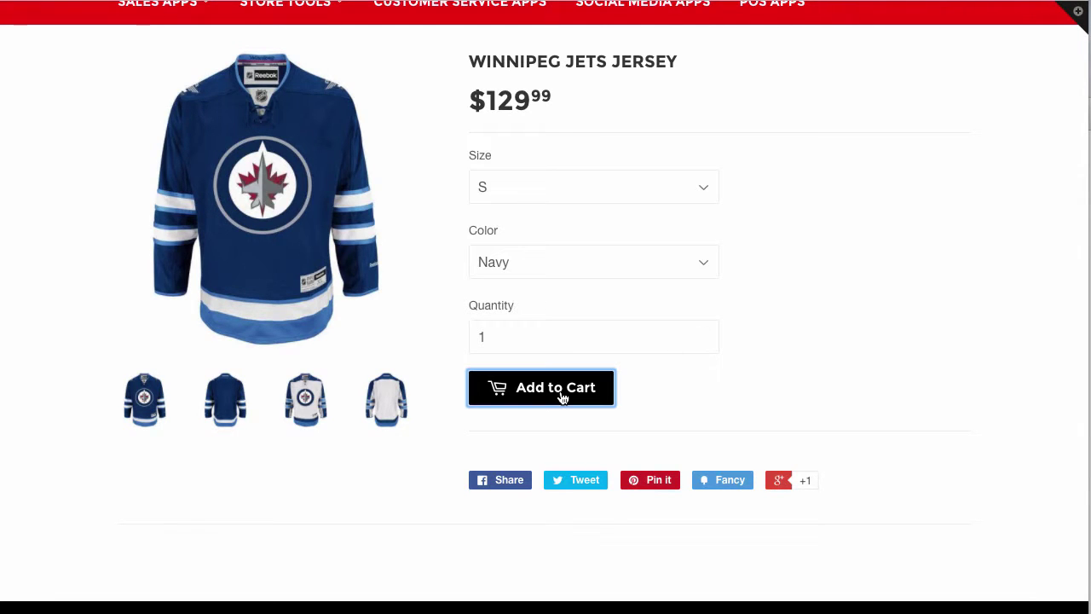
Check the shopping cart's subtotal and proceed to checkout to bring up the upsell offer.
{"action": "scroll", "coordinate": [537, 430], "scroll_direction": "down", "scroll_amount": 3}
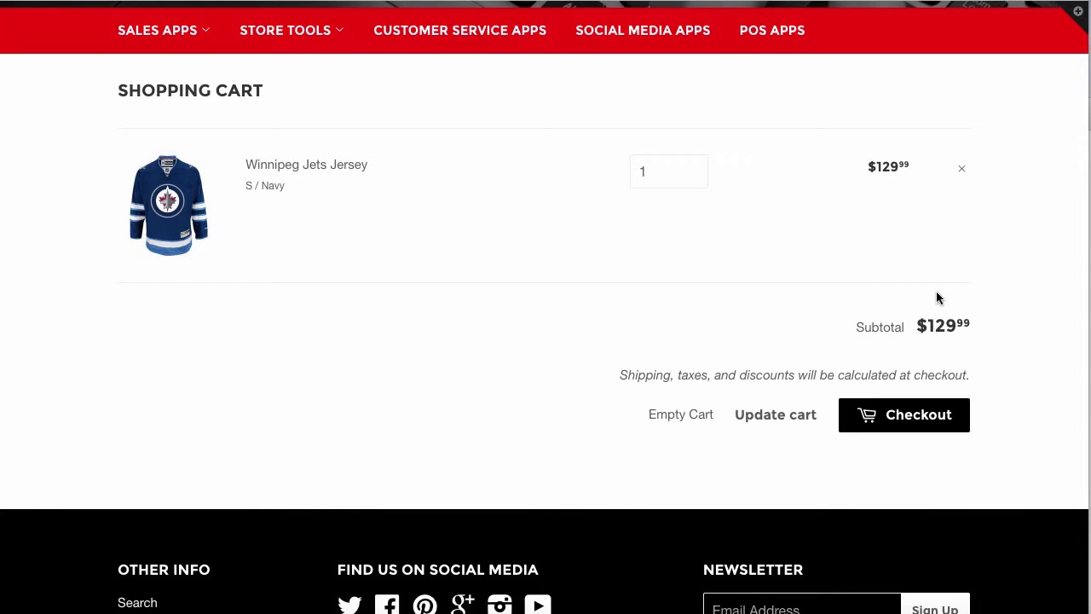
{"action": "left_click_drag", "start_coordinate": [917, 327], "coordinate": [976, 322]}
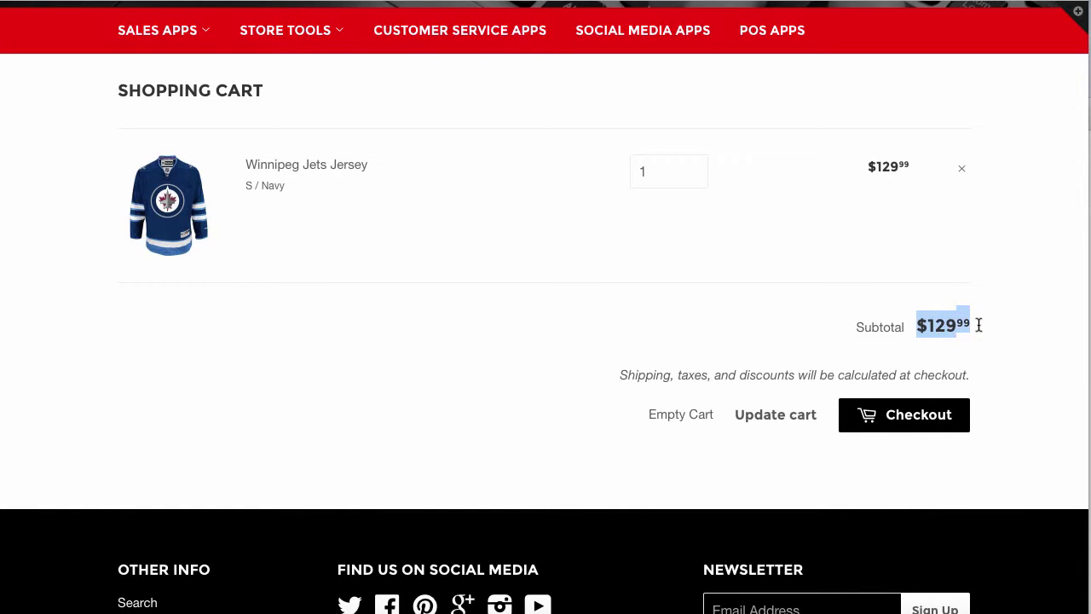
{"action": "left_click", "coordinate": [944, 406]}
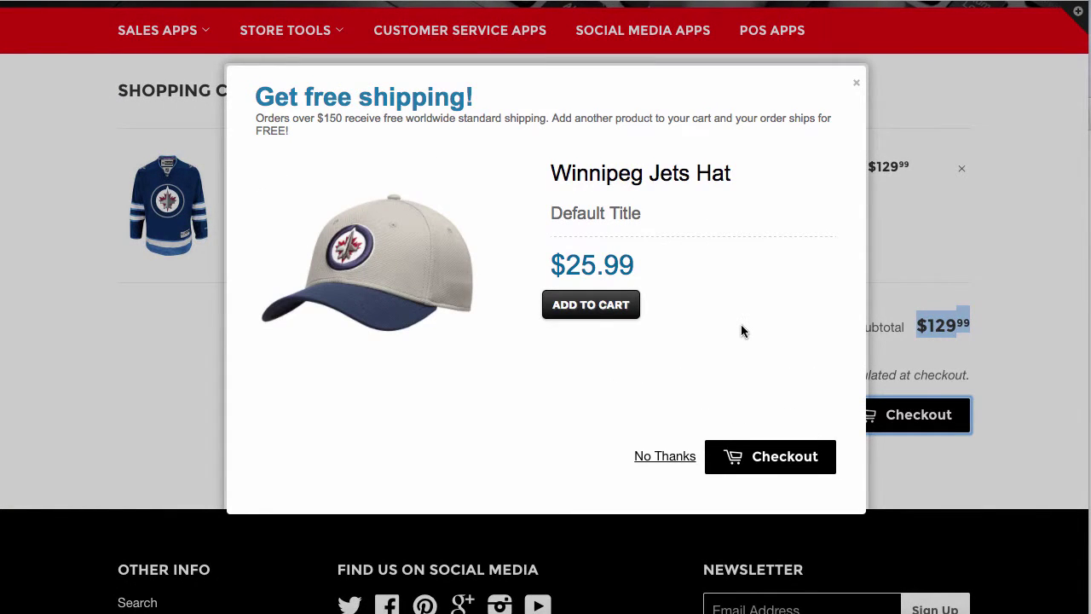
Check the Winnipeg Jets Hat's price in the free shipping offer, add the hat to the cart and continue to checkout.
{"action": "scroll", "coordinate": [741, 331], "scroll_direction": "down", "scroll_amount": 2}
{"action": "scroll", "coordinate": [741, 332], "scroll_direction": "up", "scroll_amount": 1}
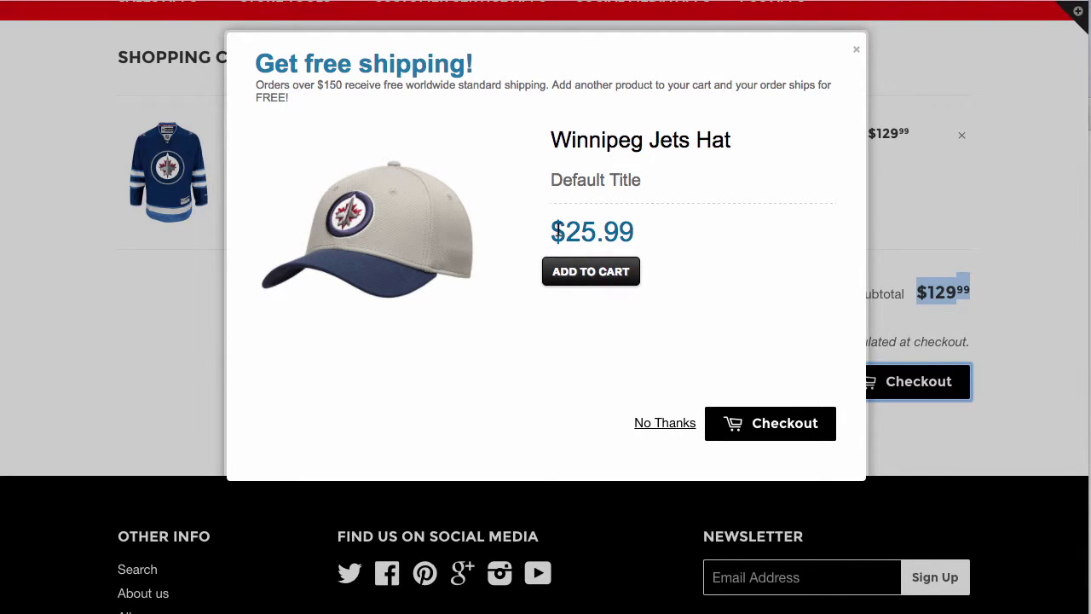
{"action": "left_click_drag", "start_coordinate": [549, 227], "coordinate": [638, 227]}
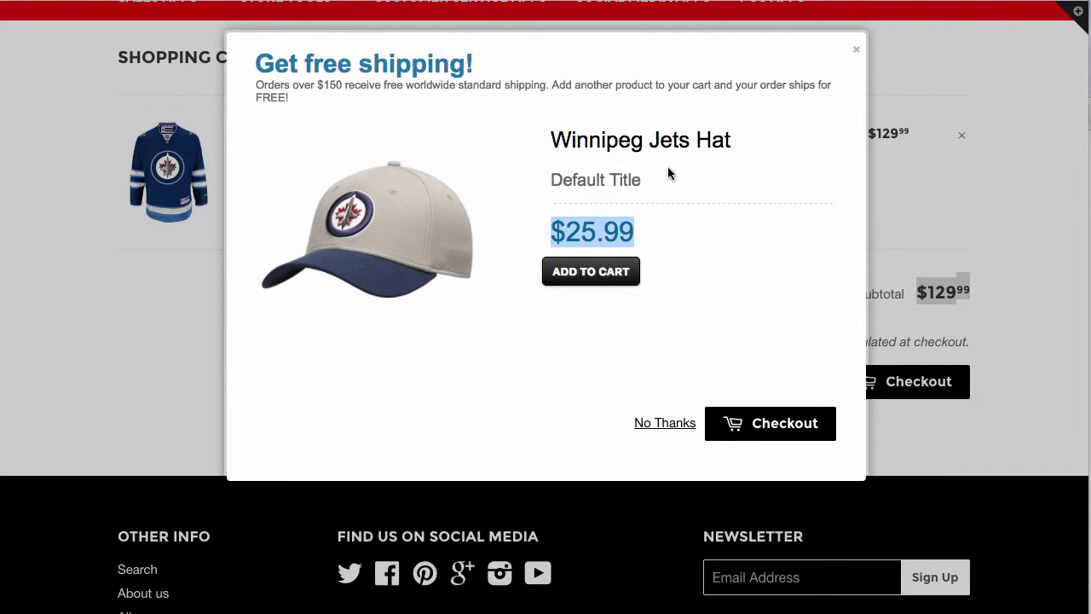
{"action": "left_click", "coordinate": [592, 270]}
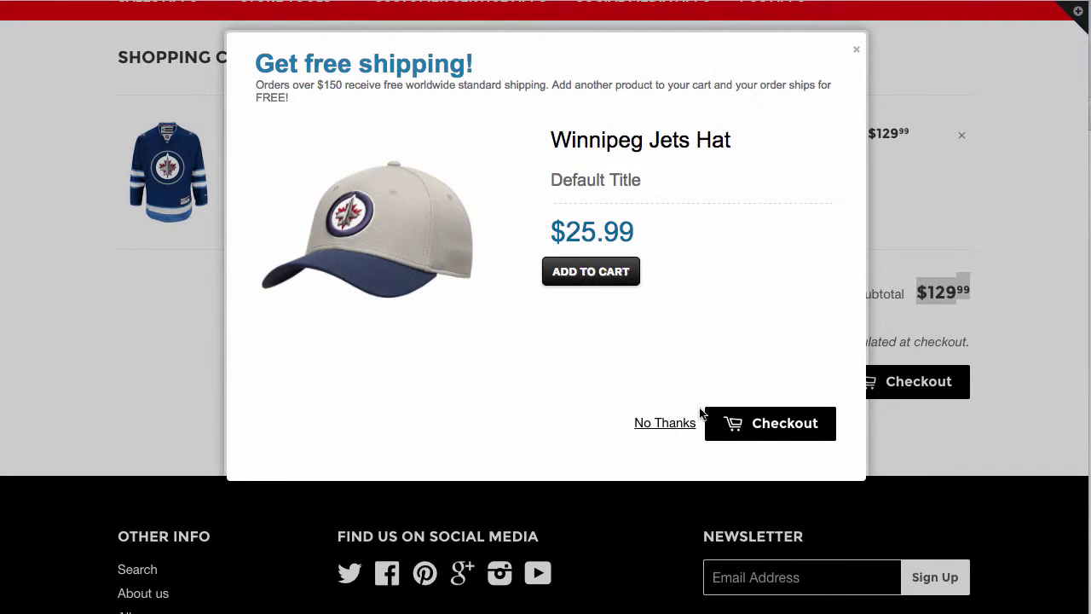
{"action": "left_click", "coordinate": [784, 424]}
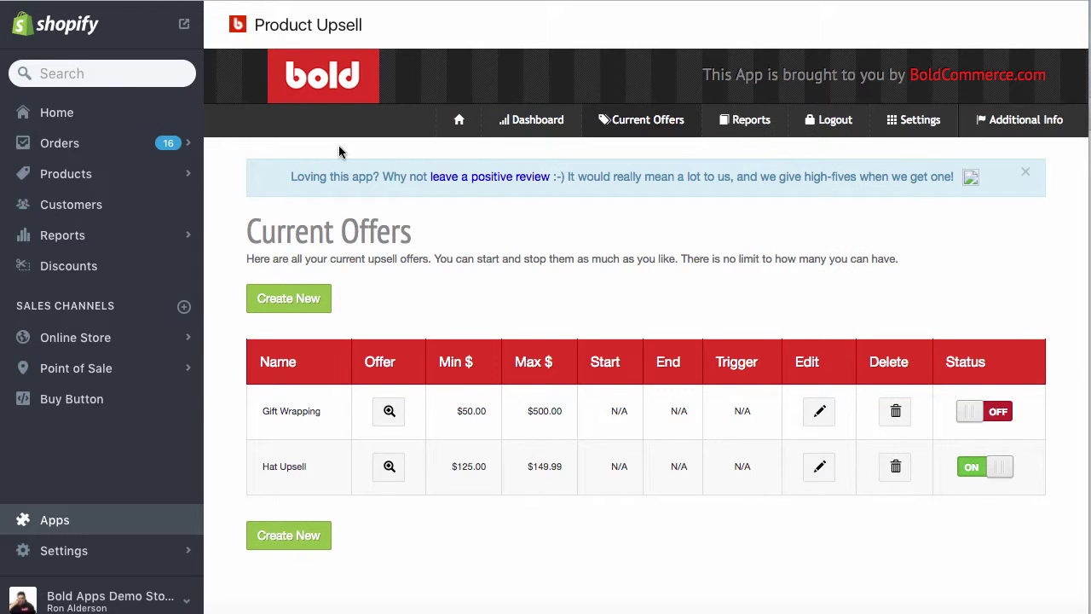
Open the Hat Upsell offer for editing and review when the offer shows in Step 1.
{"action": "scroll", "coordinate": [557, 263], "scroll_direction": "down", "scroll_amount": 2}
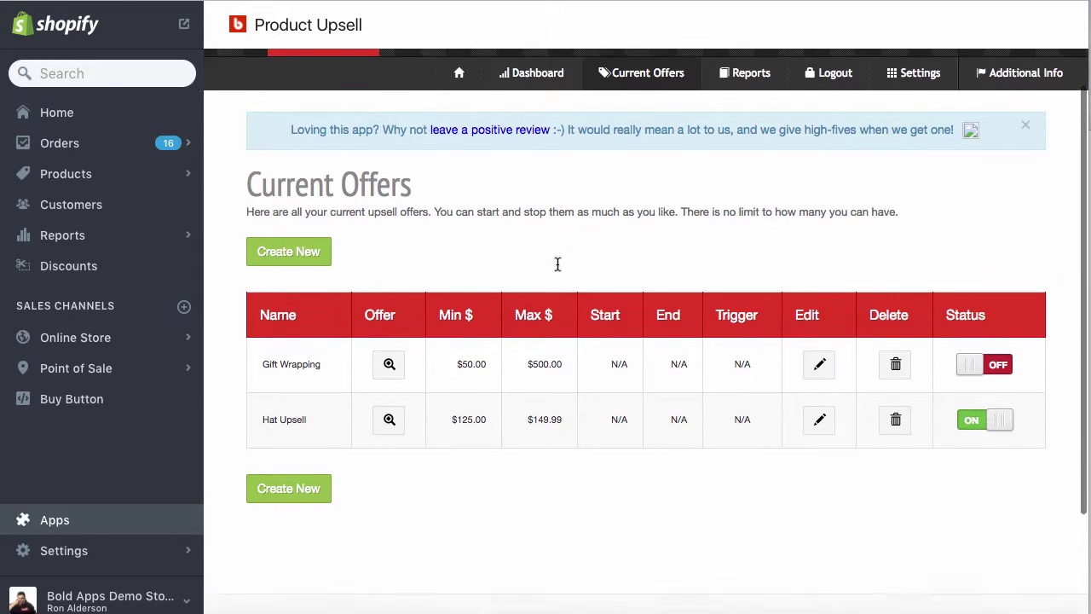
{"action": "left_click", "coordinate": [828, 396]}
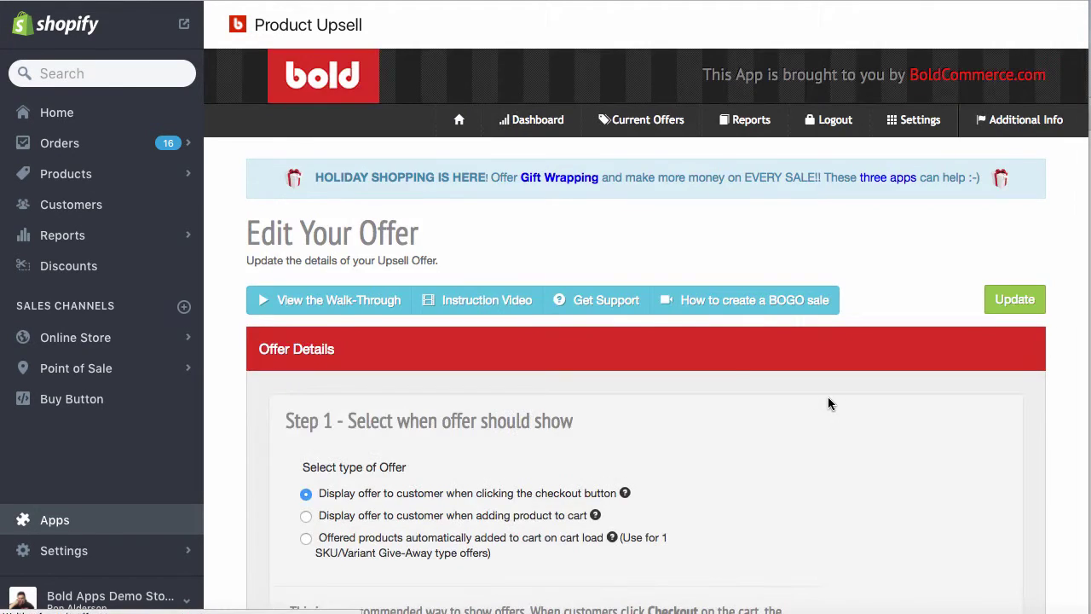
{"action": "scroll", "coordinate": [634, 315], "scroll_direction": "down", "scroll_amount": 3}
{"action": "scroll", "coordinate": [634, 315], "scroll_direction": "down", "scroll_amount": 5}
{"action": "scroll", "coordinate": [633, 307], "scroll_direction": "up", "scroll_amount": 2}
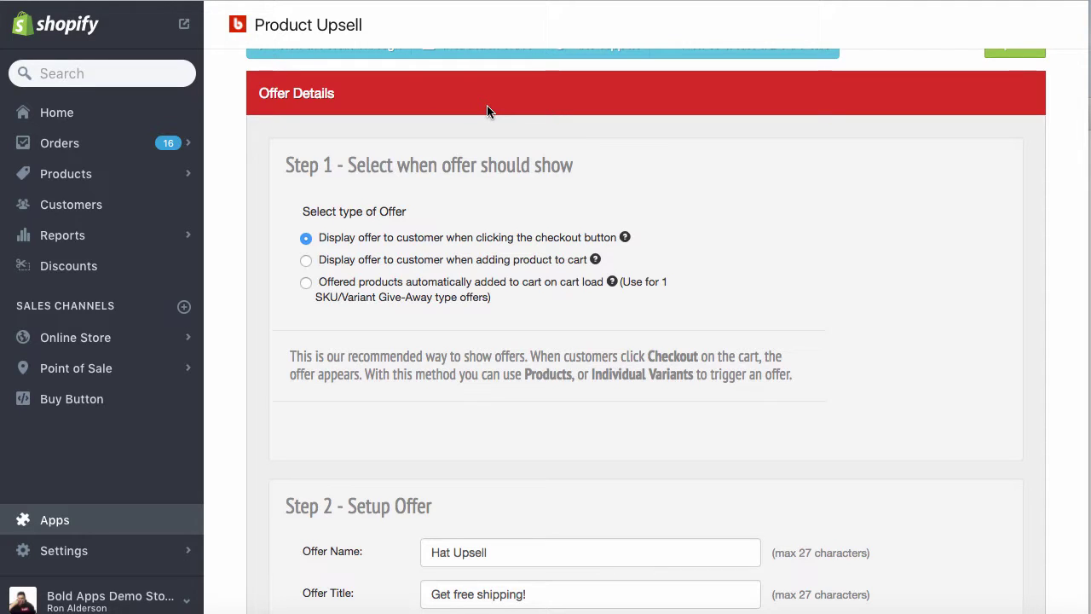
{"action": "key", "text": "F1"}
Review the offer name, title and description in Step 2 of the Hat Upsell offer.
{"action": "scroll", "coordinate": [271, 140], "scroll_direction": "down", "scroll_amount": 8}
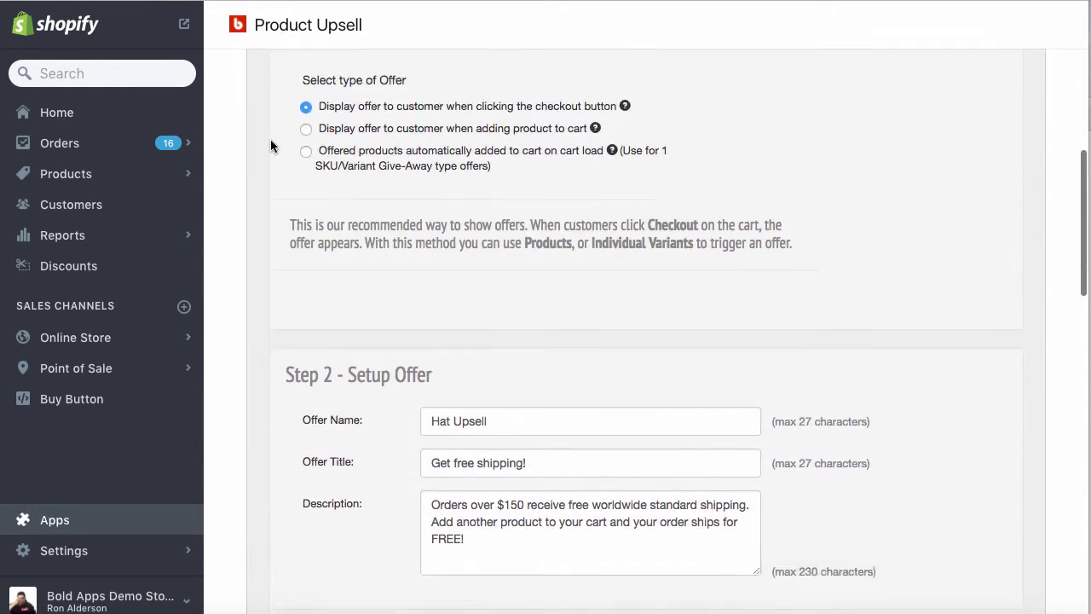
{"action": "scroll", "coordinate": [270, 138], "scroll_direction": "down", "scroll_amount": 1}
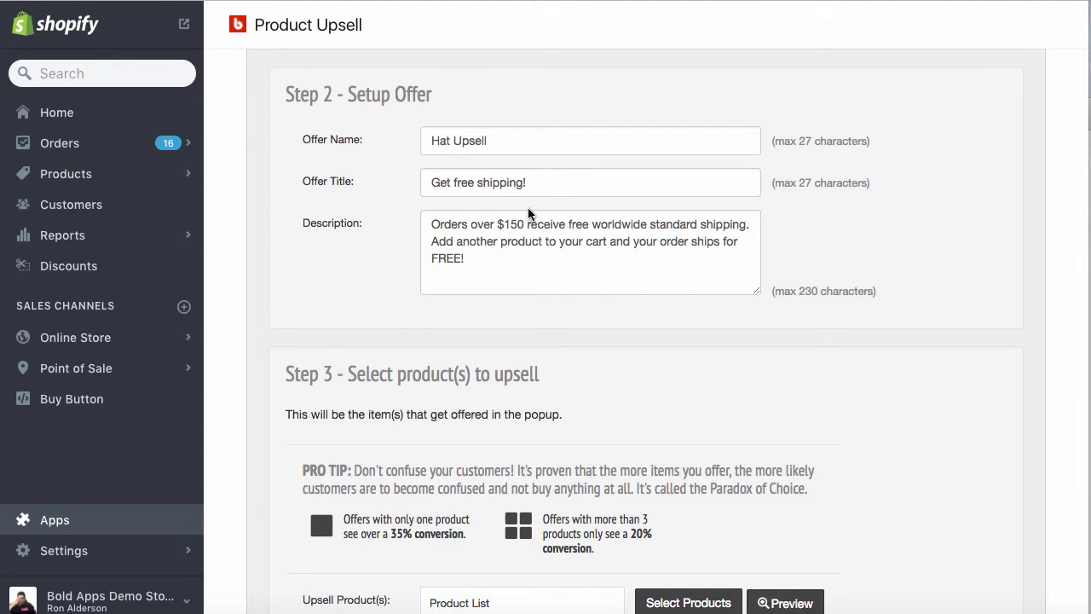
{"action": "scroll", "coordinate": [527, 214], "scroll_direction": "down", "scroll_amount": 1}
{"action": "scroll", "coordinate": [477, 220], "scroll_direction": "down", "scroll_amount": 3}
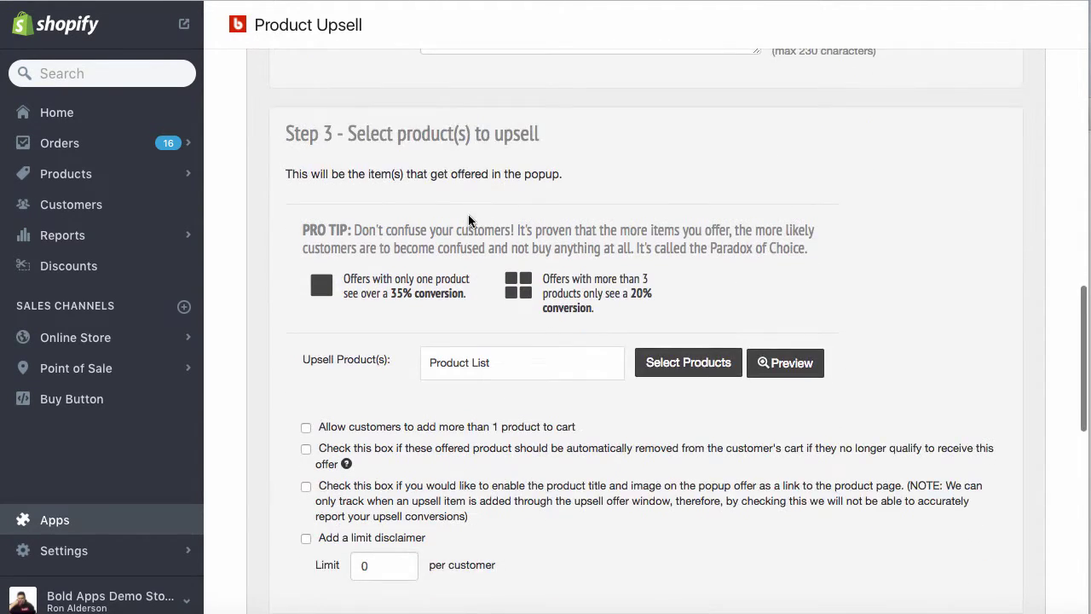
Check which products the Hat Upsell offer has selected in Step 3, and close the product selection.
{"action": "scroll", "coordinate": [468, 220], "scroll_direction": "down", "scroll_amount": 3}
{"action": "left_click", "coordinate": [661, 228]}
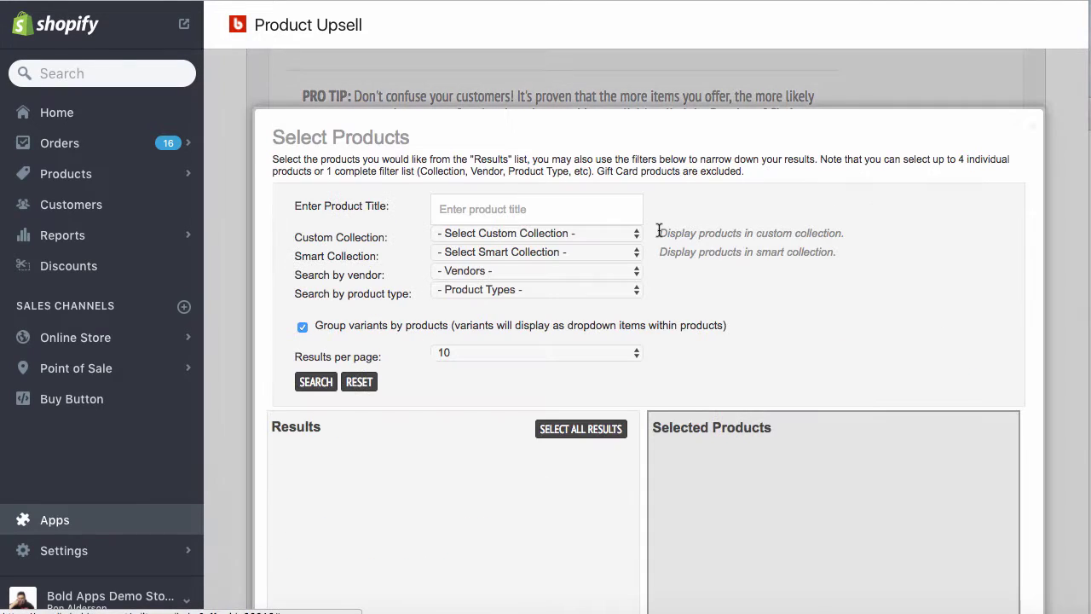
{"action": "scroll", "coordinate": [1004, 221], "scroll_direction": "down", "scroll_amount": 3}
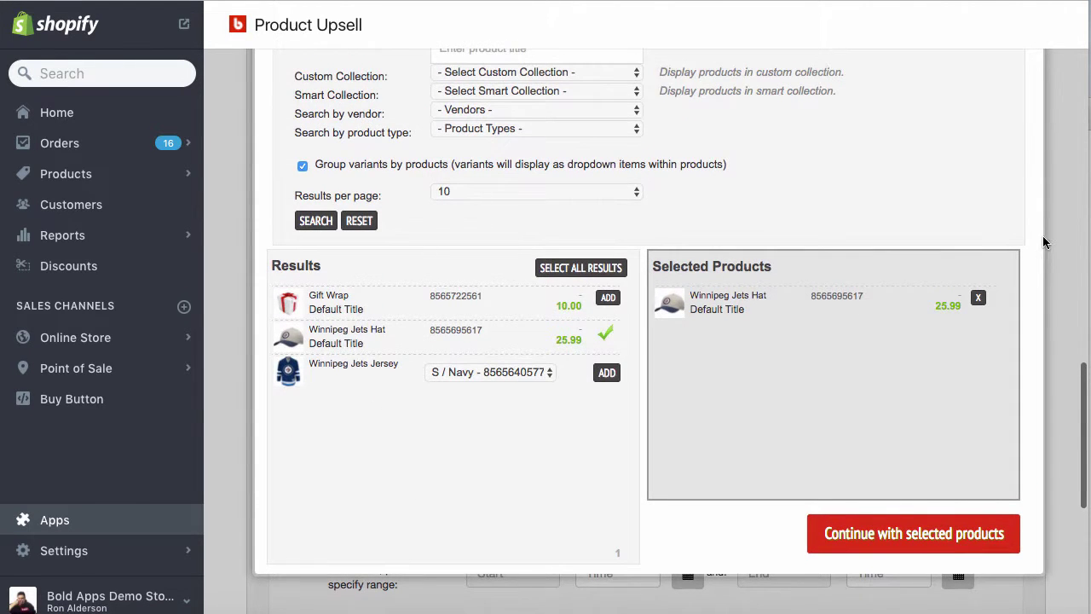
{"action": "left_click", "coordinate": [1059, 141]}
{"action": "scroll", "coordinate": [830, 99], "scroll_direction": "up", "scroll_amount": 5}
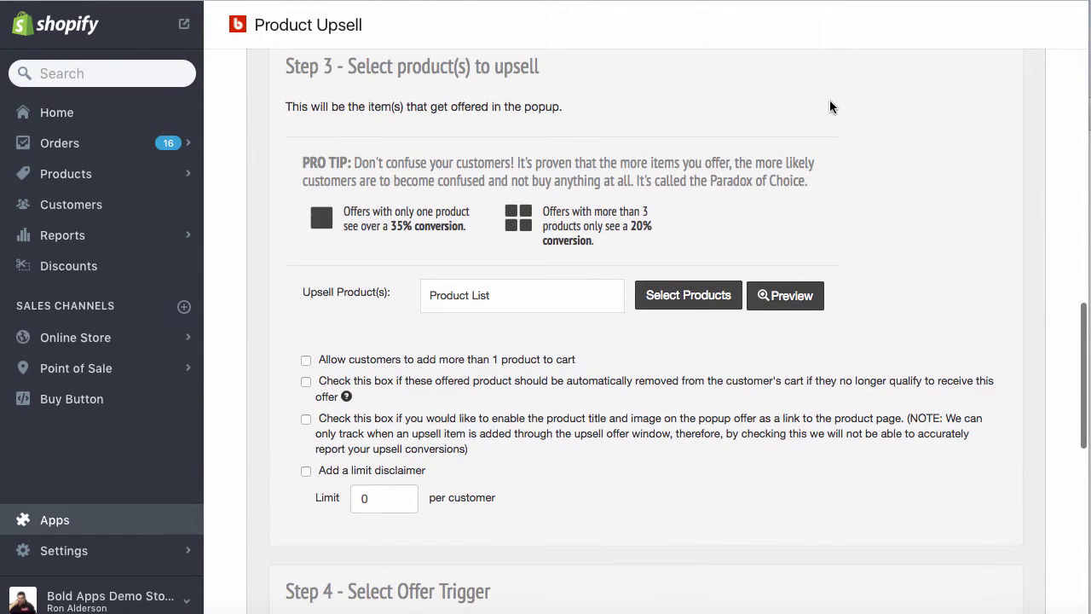
{"action": "scroll", "coordinate": [831, 106], "scroll_direction": "up", "scroll_amount": 1}
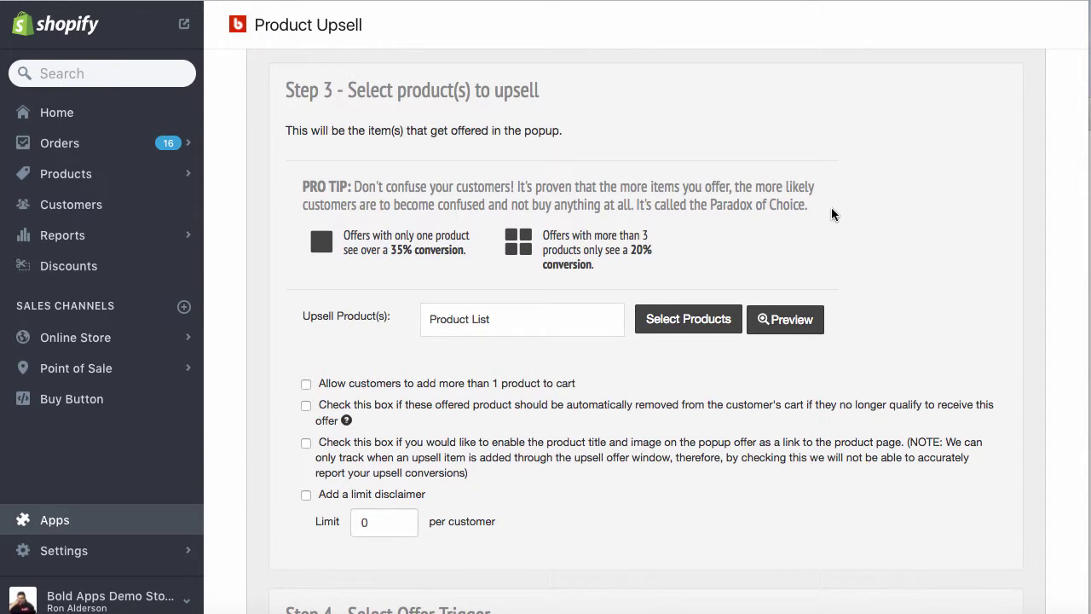
{"action": "scroll", "coordinate": [833, 213], "scroll_direction": "down", "scroll_amount": 2}
{"action": "scroll", "coordinate": [833, 213], "scroll_direction": "up", "scroll_amount": 1}
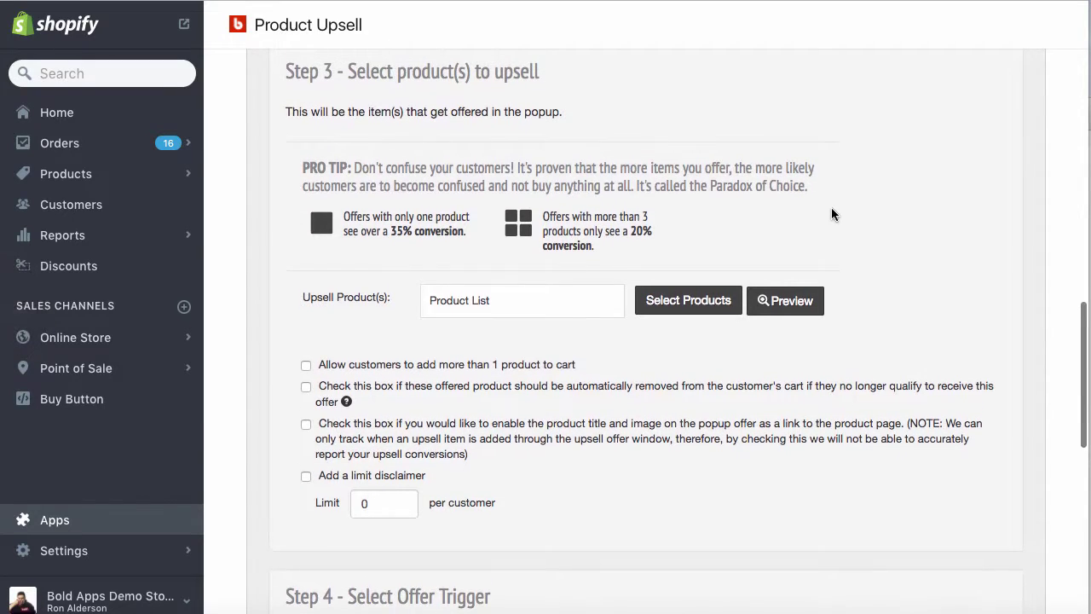
{"action": "scroll", "coordinate": [833, 215], "scroll_direction": "up", "scroll_amount": 1}
{"action": "scroll", "coordinate": [833, 215], "scroll_direction": "down", "scroll_amount": 1}
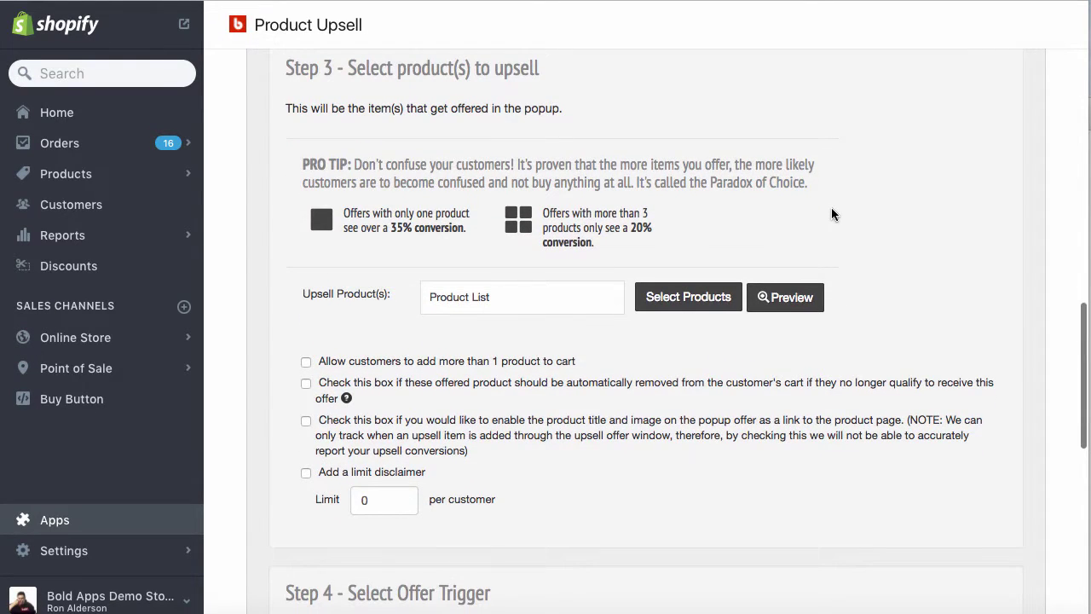
{"action": "scroll", "coordinate": [833, 214], "scroll_direction": "up", "scroll_amount": 1}
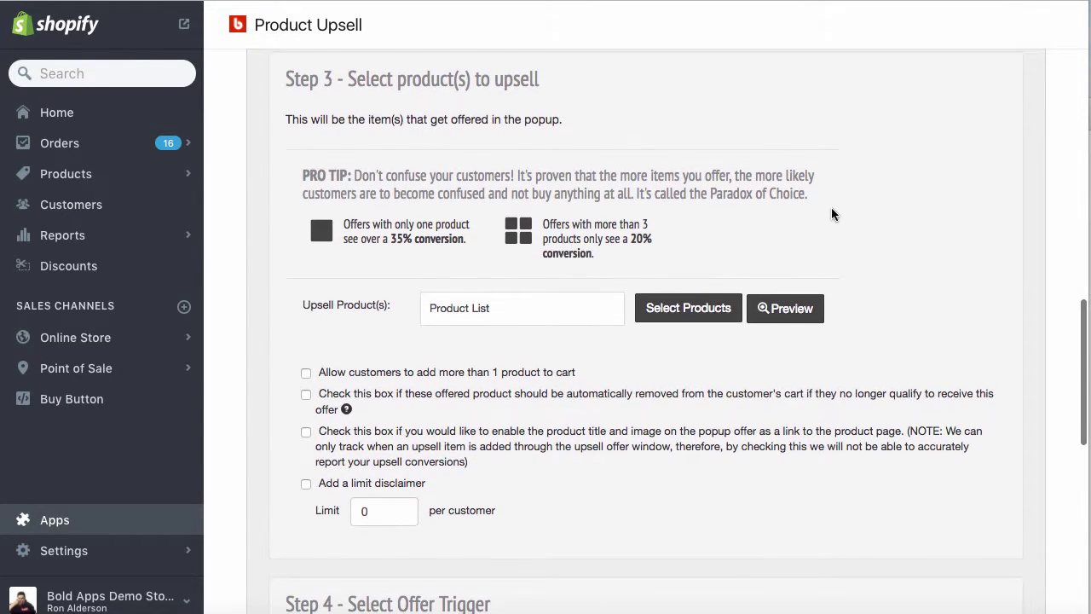
Examine the cart total price range that triggers the Hat Upsell offer in Step 4.
{"action": "scroll", "coordinate": [832, 215], "scroll_direction": "down", "scroll_amount": 10}
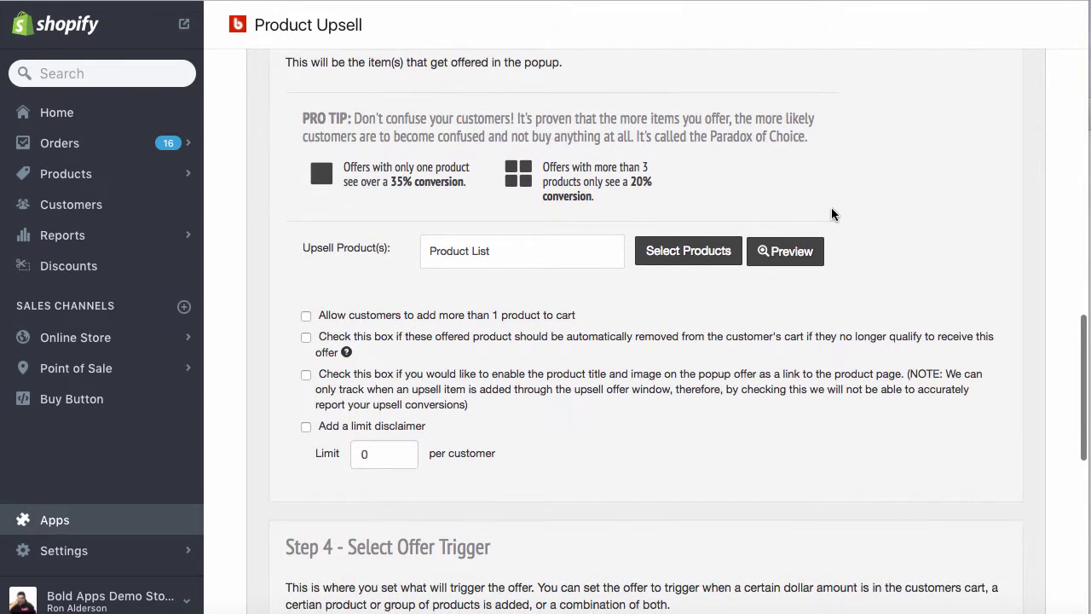
{"action": "scroll", "coordinate": [833, 215], "scroll_direction": "down", "scroll_amount": 3}
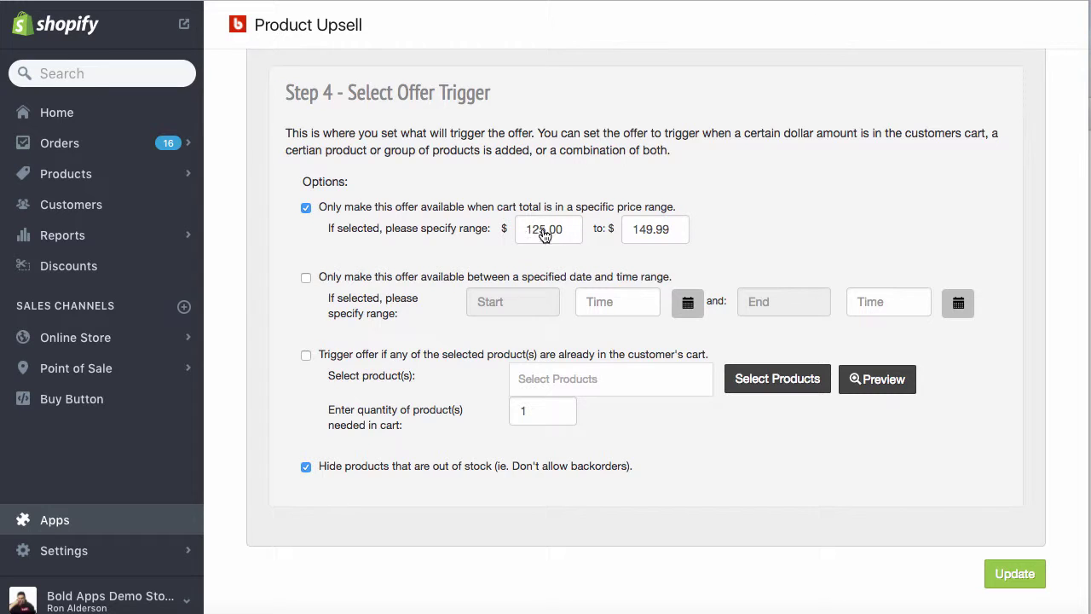
{"action": "left_click", "coordinate": [662, 231]}
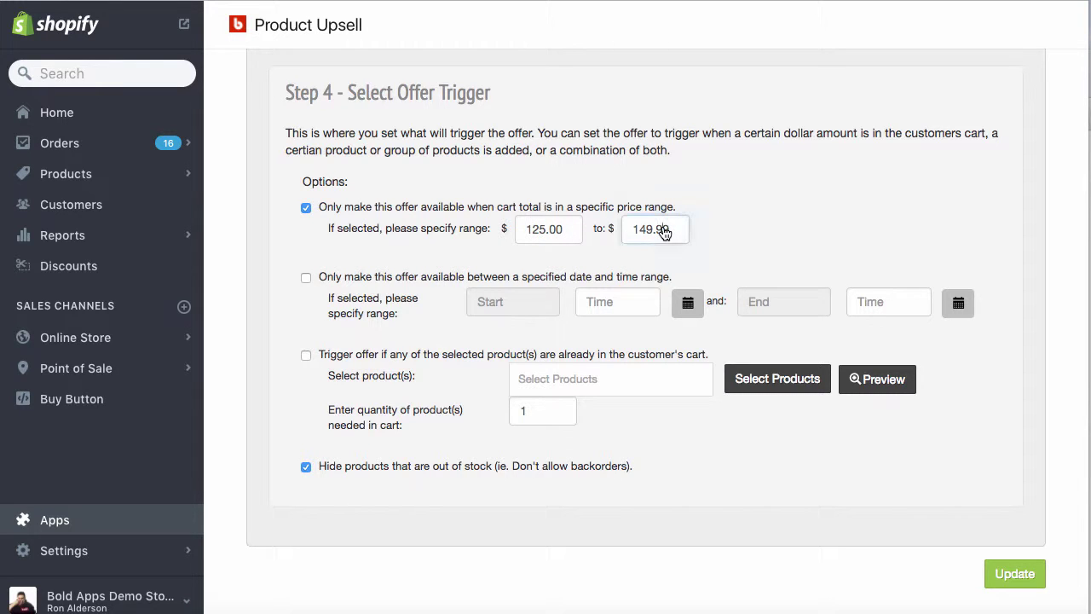
{"action": "left_click", "coordinate": [584, 179]}
Revisit the product tip and the cart options in Step 3 of the Hat Upsell offer.
{"action": "scroll", "coordinate": [584, 179], "scroll_direction": "up", "scroll_amount": 5}
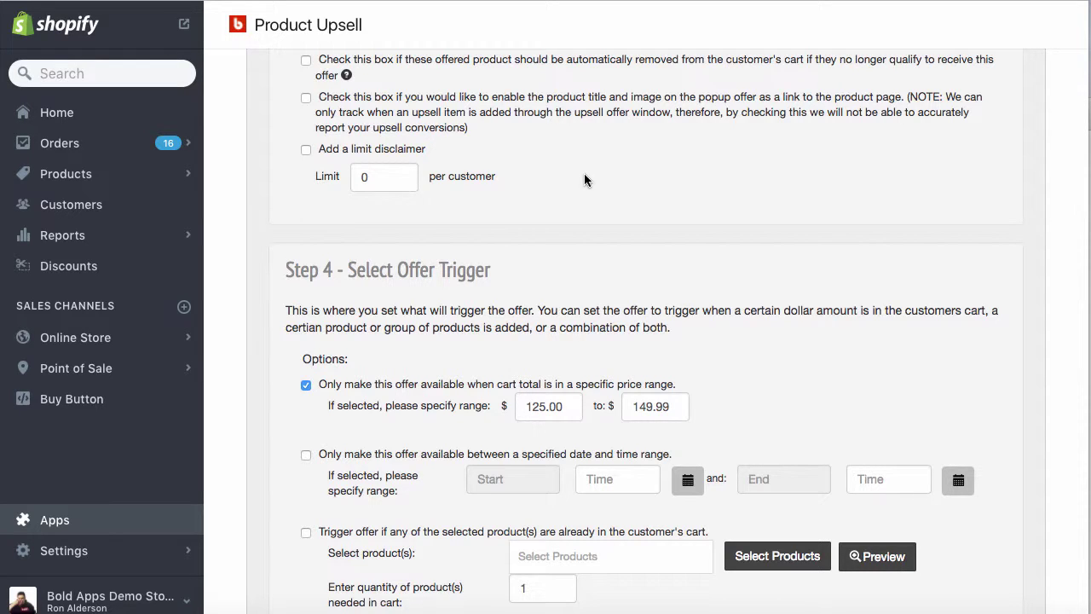
{"action": "scroll", "coordinate": [583, 179], "scroll_direction": "up", "scroll_amount": 5}
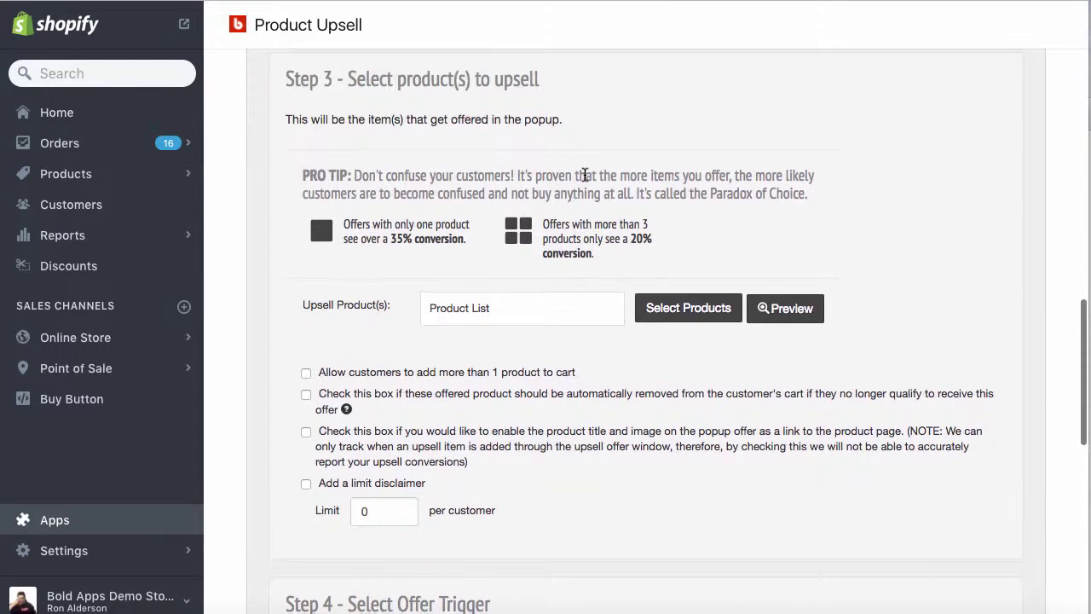
{"action": "scroll", "coordinate": [585, 176], "scroll_direction": "up", "scroll_amount": 2}
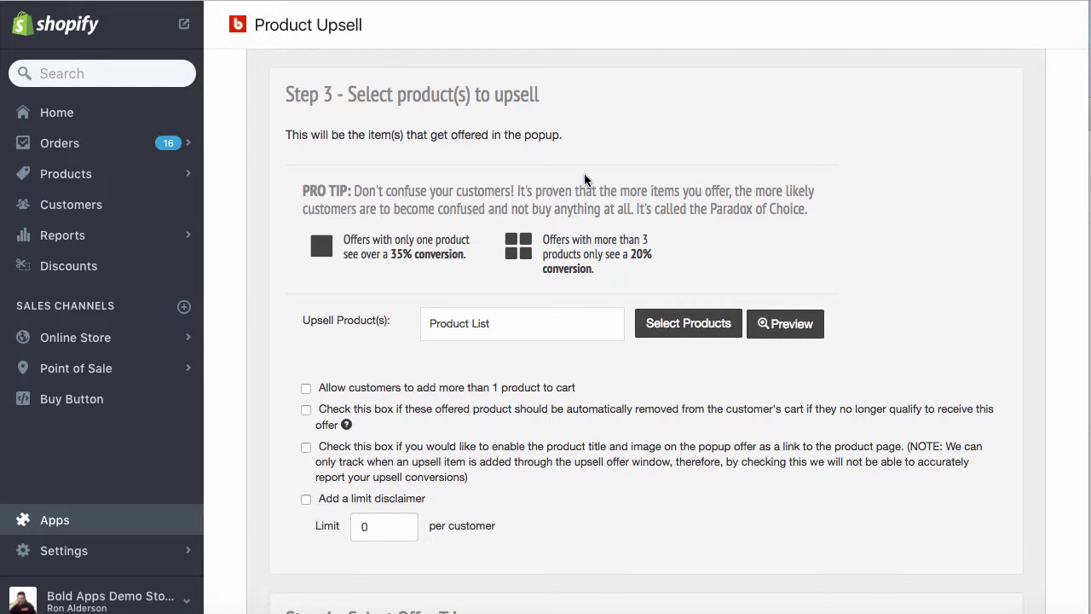
Update the Hat Upsell offer and return to the list of current offers.
{"action": "scroll", "coordinate": [584, 179], "scroll_direction": "down", "scroll_amount": 9}
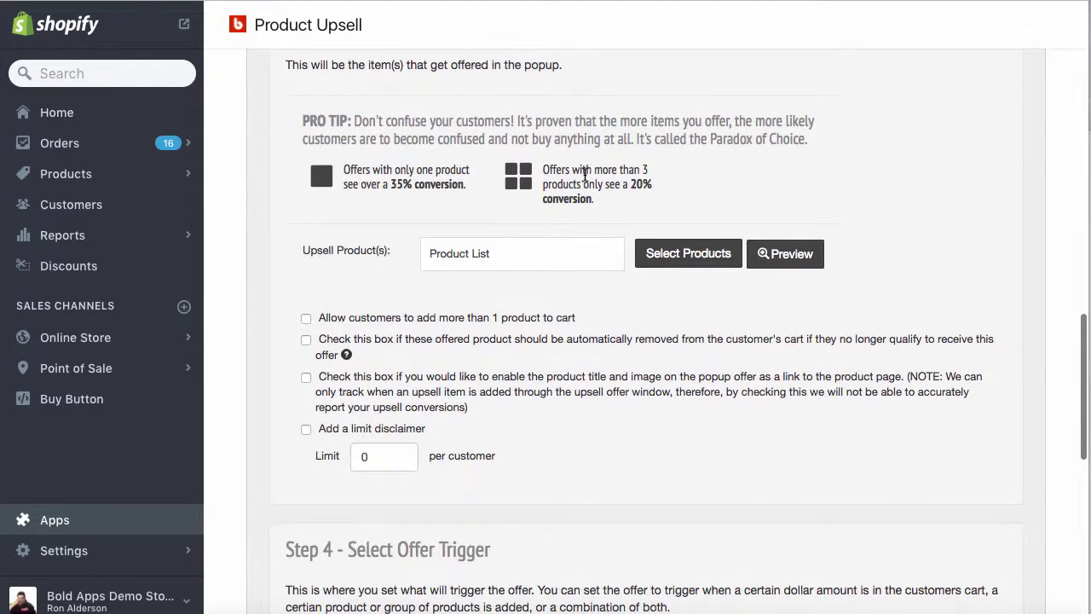
{"action": "scroll", "coordinate": [585, 178], "scroll_direction": "down", "scroll_amount": 1}
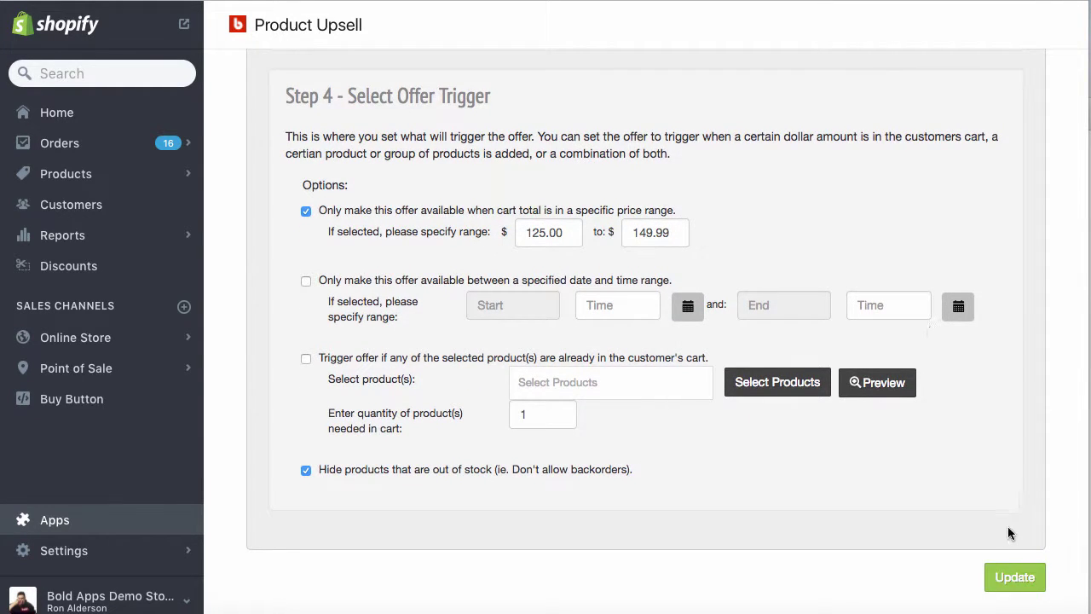
{"action": "left_click", "coordinate": [1013, 597]}
{"action": "left_click", "coordinate": [605, 122]}
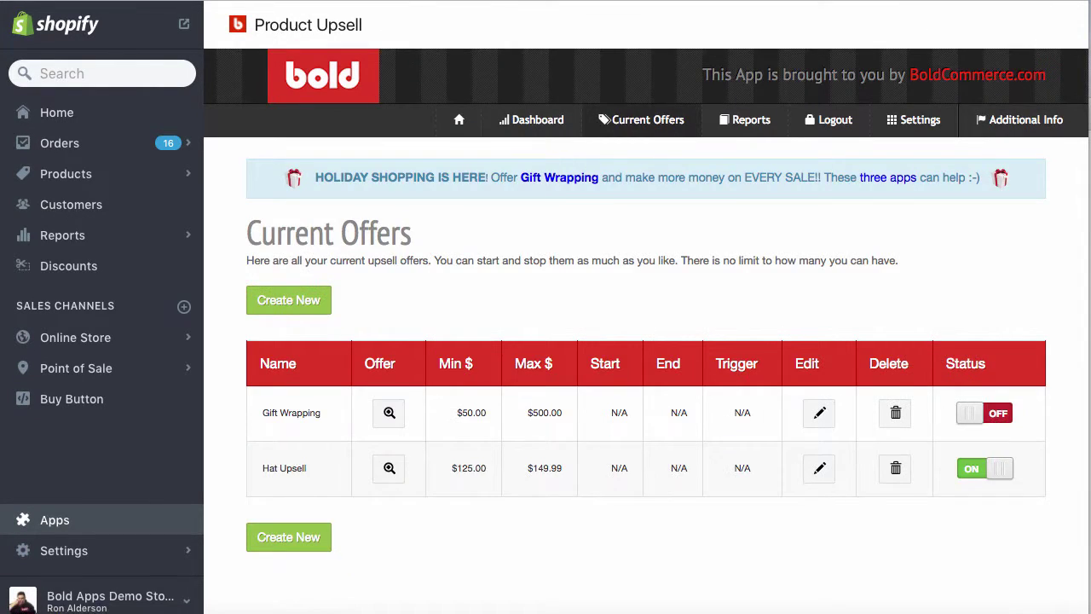